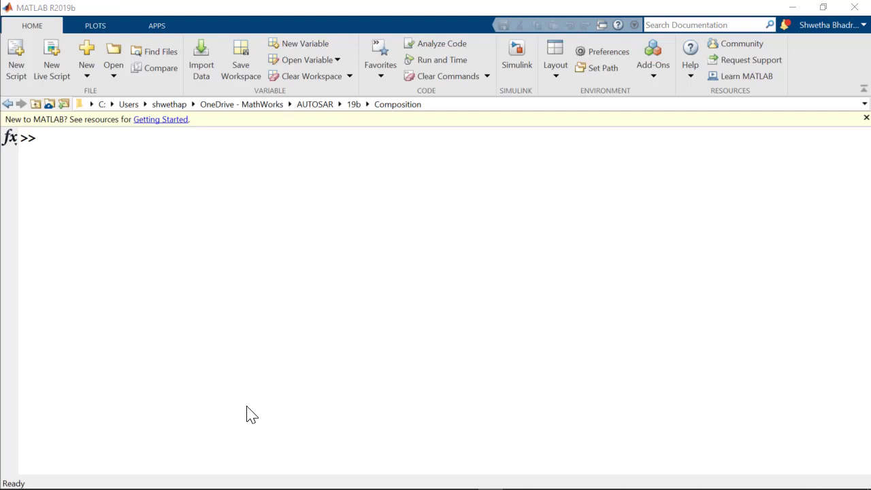
- Create a new AUTOSAR software architecture model from the Start Page and maximize its window
{"action": "left_click", "coordinate": [524, 46]}
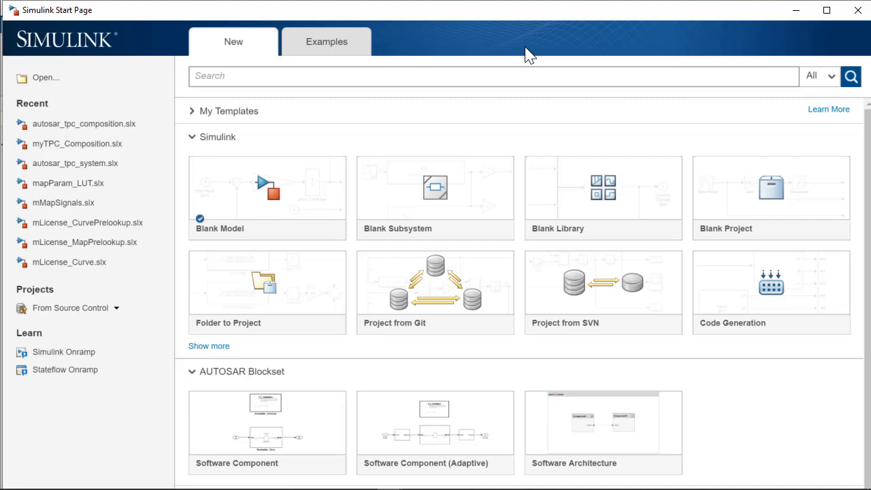
{"action": "mouse_move", "coordinate": [258, 398]}
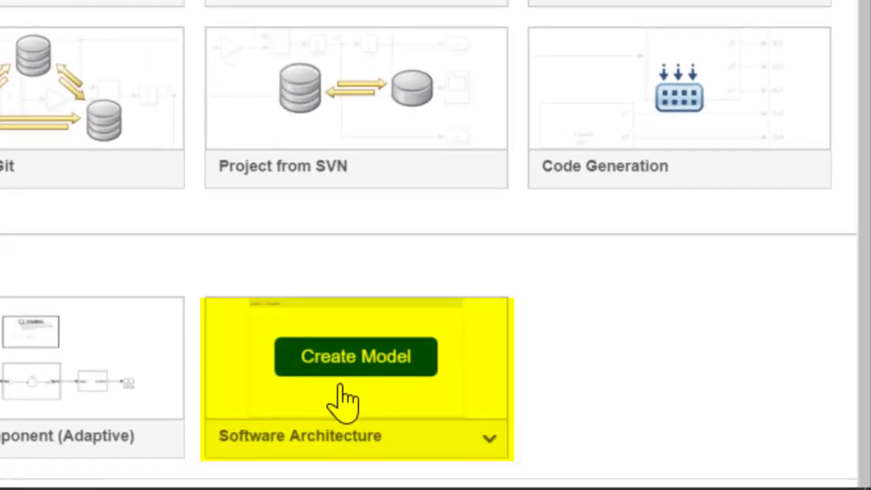
{"action": "left_click", "coordinate": [597, 428]}
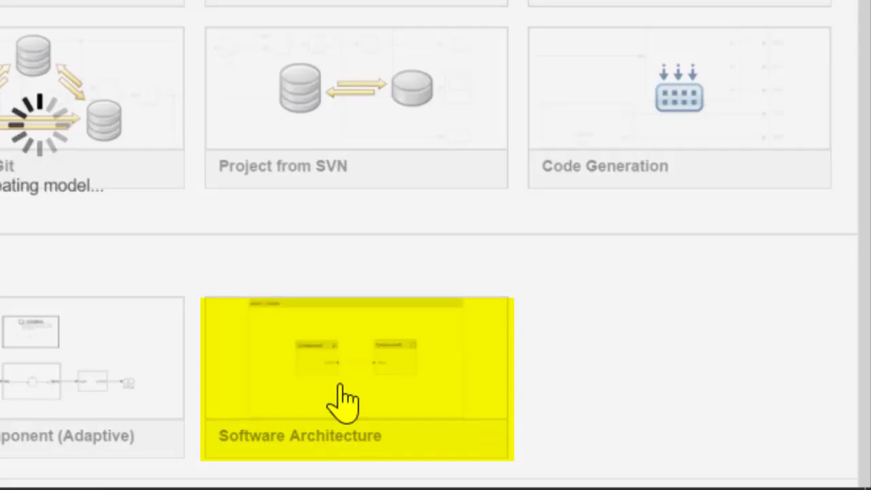
{"action": "left_click", "coordinate": [624, 26]}
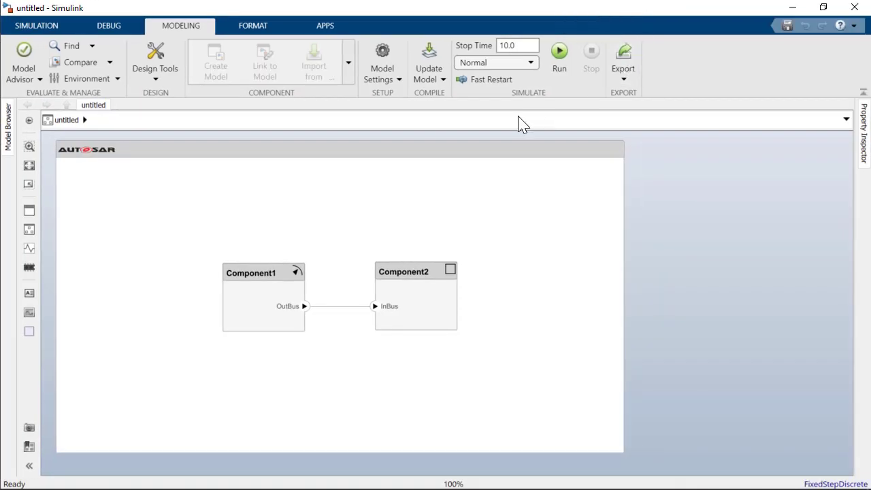
{"action": "left_click", "coordinate": [266, 310]}
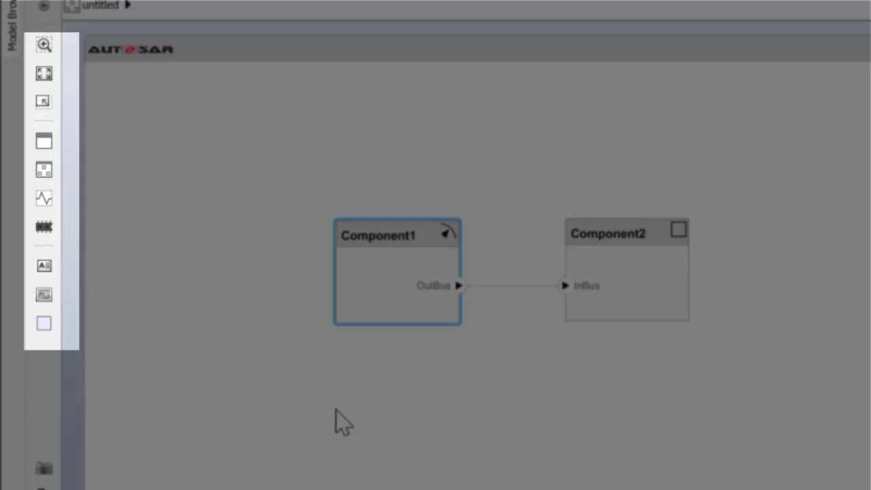
{"action": "left_click", "coordinate": [354, 412]}
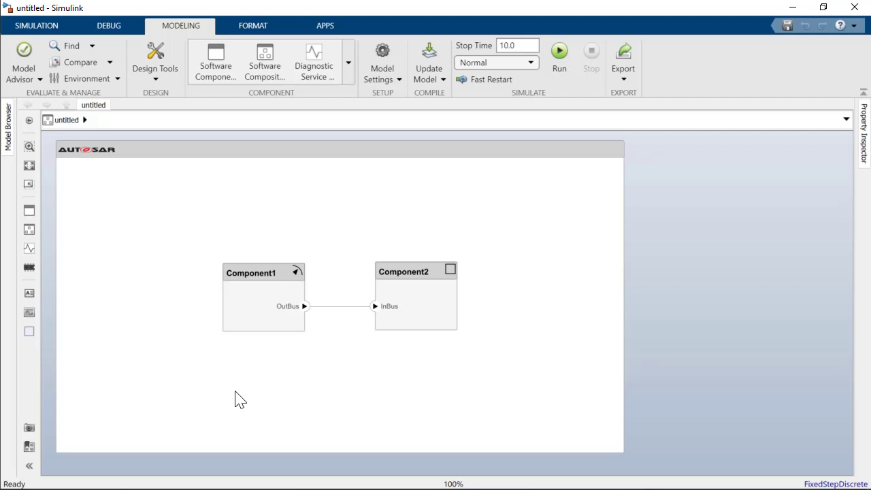
- Delete Component1, Component2 and their connection, then add a software composition named Sensors
{"action": "left_click_drag", "start_coordinate": [183, 238], "coordinate": [555, 365]}
{"action": "key", "text": "Delete"}
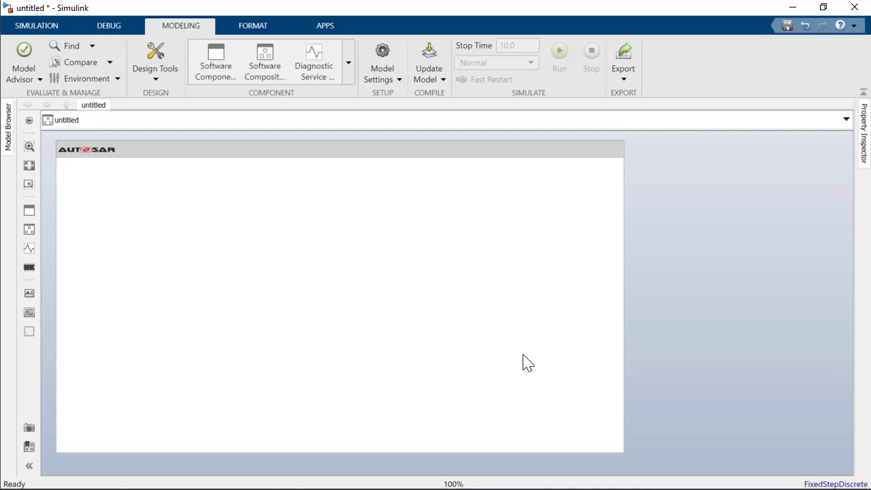
{"action": "left_click", "coordinate": [265, 81]}
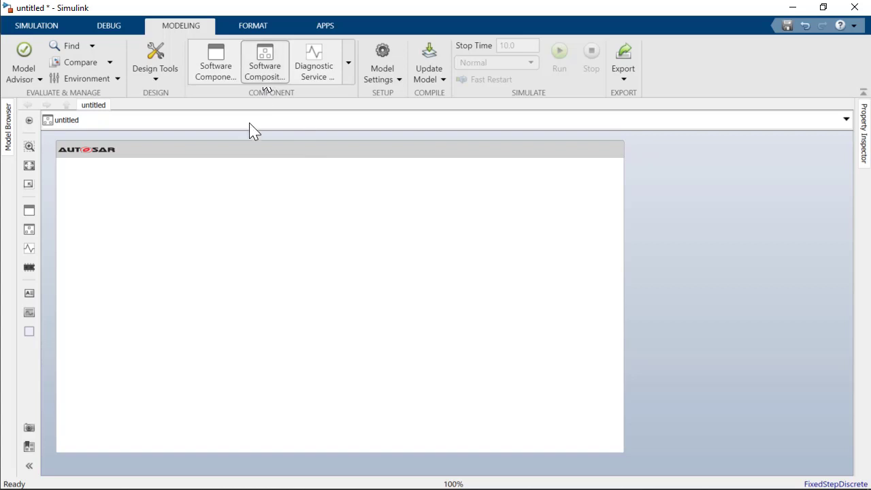
{"action": "left_click", "coordinate": [257, 204]}
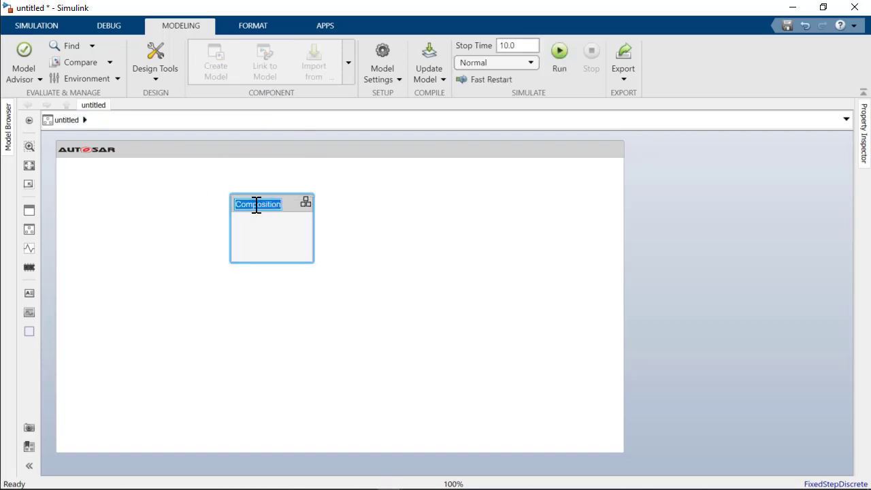
{"action": "type", "text": "Sensors"}
{"action": "key", "text": "Return"}
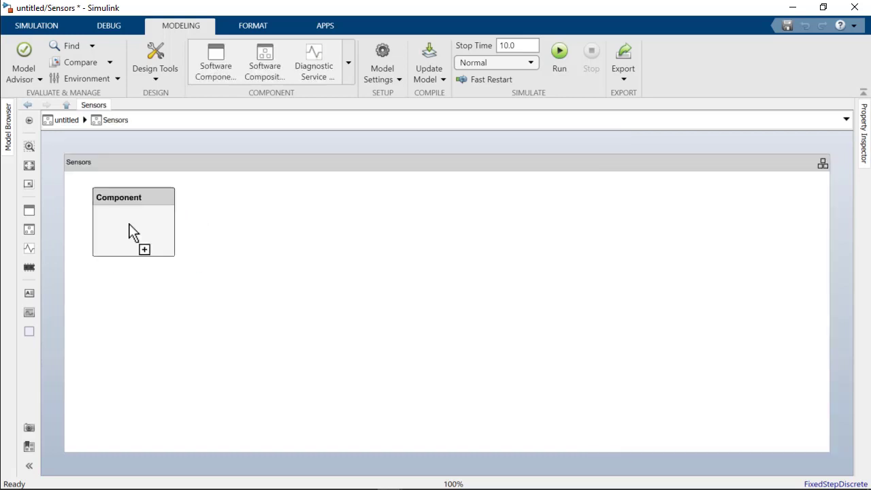
- Add a software component named TPS_Primary inside Sensors
{"action": "left_click_drag", "start_coordinate": [129, 229], "coordinate": [163, 243]}
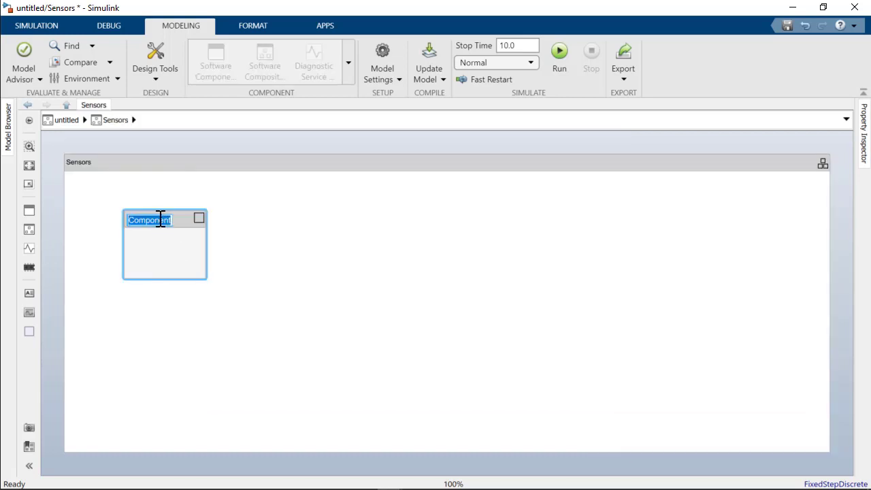
{"action": "type", "text": "TPS_Primary"}
{"action": "key", "text": "Return"}
- Link TPS_Primary to the Throttle_sensor1.slx model
{"action": "left_click", "coordinate": [172, 264]}
{"action": "mouse_move", "coordinate": [164, 204]}
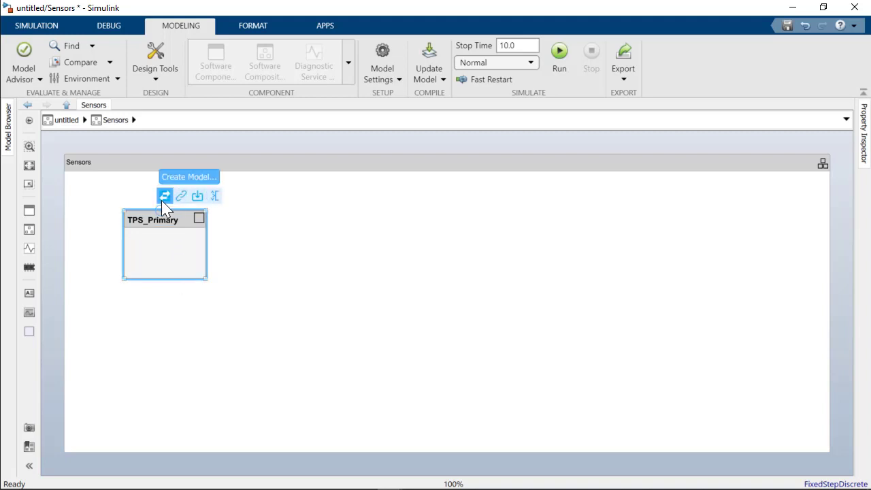
{"action": "left_click", "coordinate": [166, 203]}
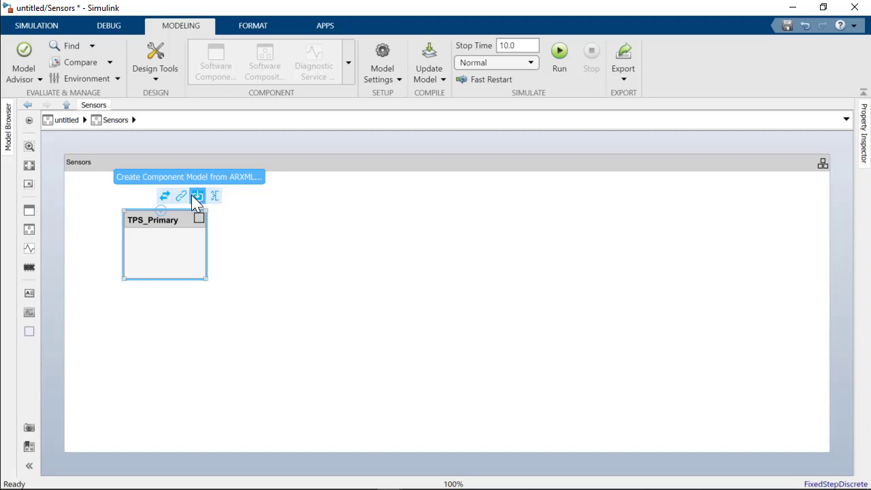
{"action": "left_click", "coordinate": [181, 197]}
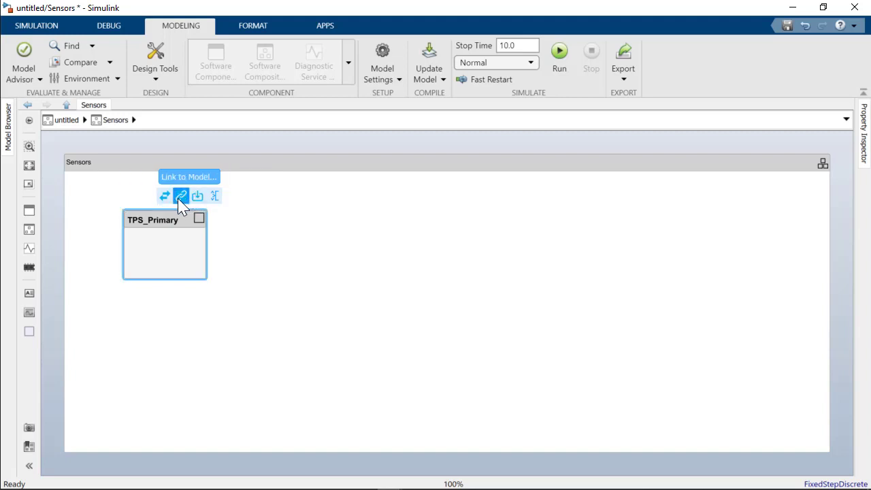
{"action": "left_click", "coordinate": [561, 245]}
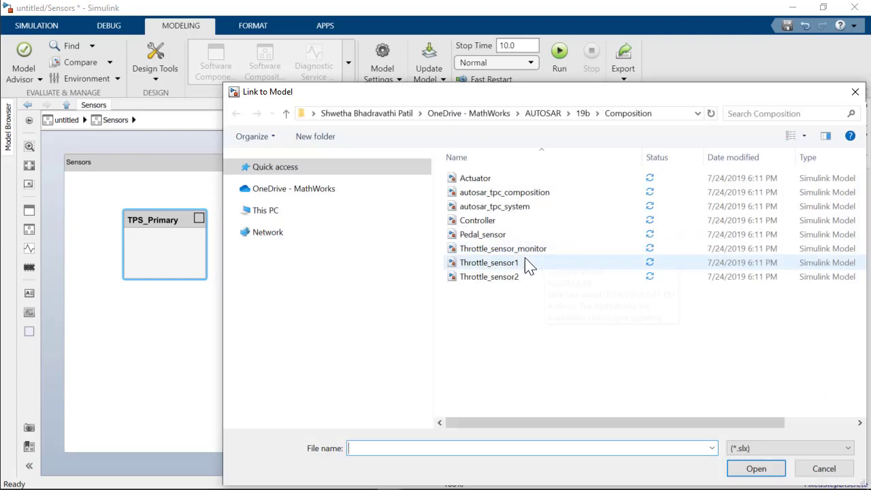
{"action": "left_click", "coordinate": [527, 263]}
{"action": "double_click", "coordinate": [529, 265]}
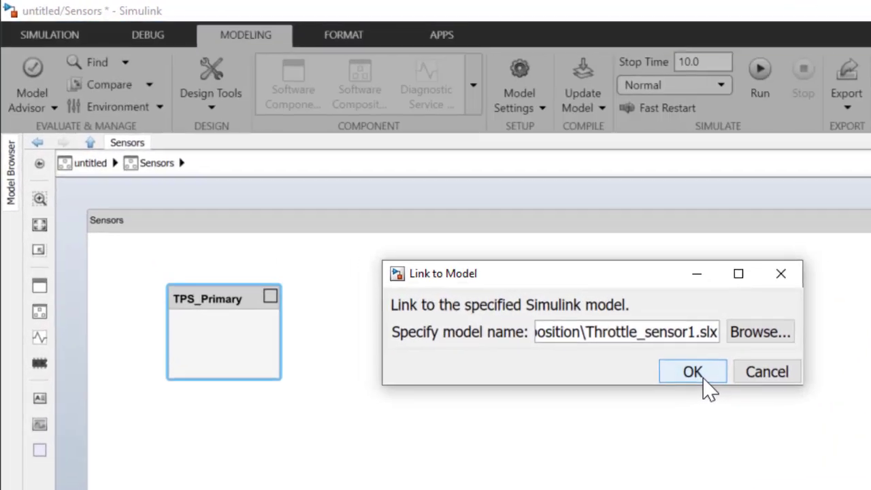
{"action": "left_click", "coordinate": [518, 280]}
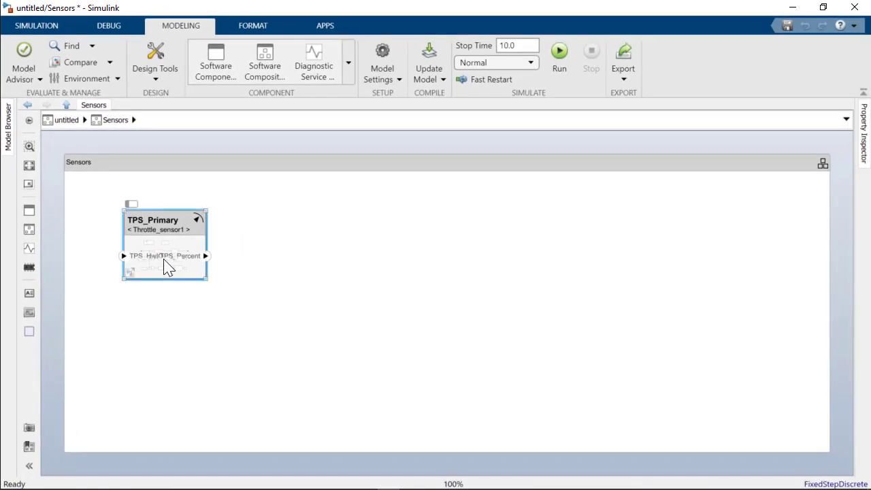
- Duplicate TPS_Primary as TPS_Secondary, link Monitor to Throttle_sensor_monitor, and wire the Sensors ports
{"action": "left_click", "coordinate": [167, 265]}
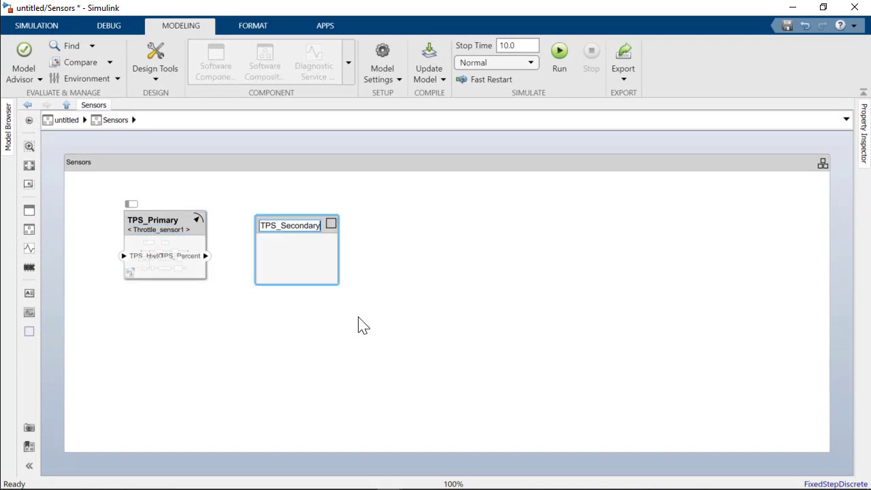
{"action": "left_click_drag", "start_coordinate": [305, 255], "coordinate": [130, 381]}
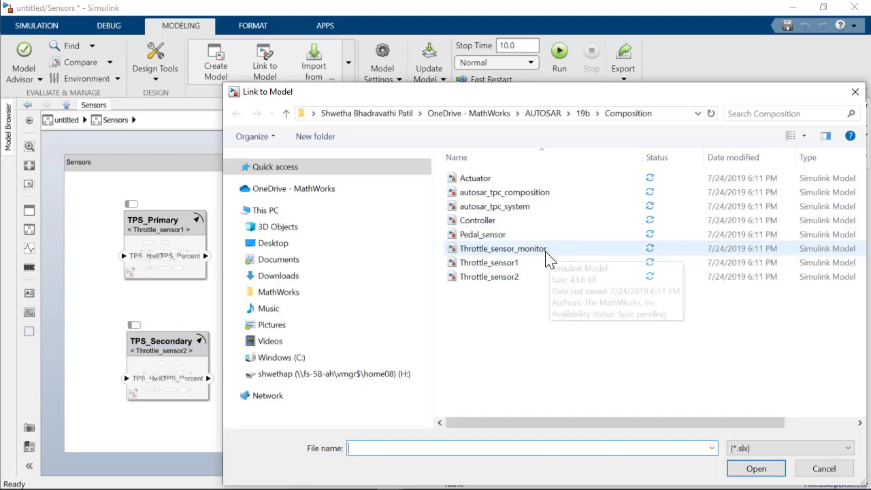
{"action": "double_click", "coordinate": [504, 249]}
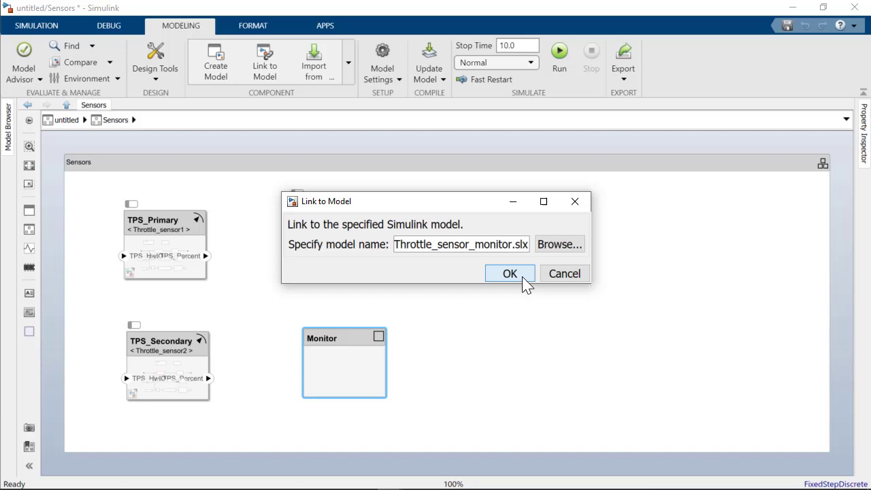
{"action": "left_click", "coordinate": [525, 278]}
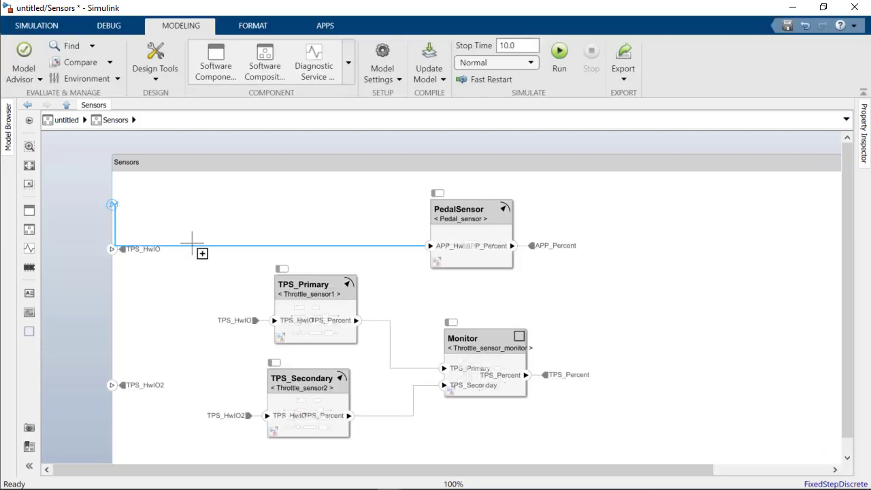
{"action": "left_click", "coordinate": [467, 436]}
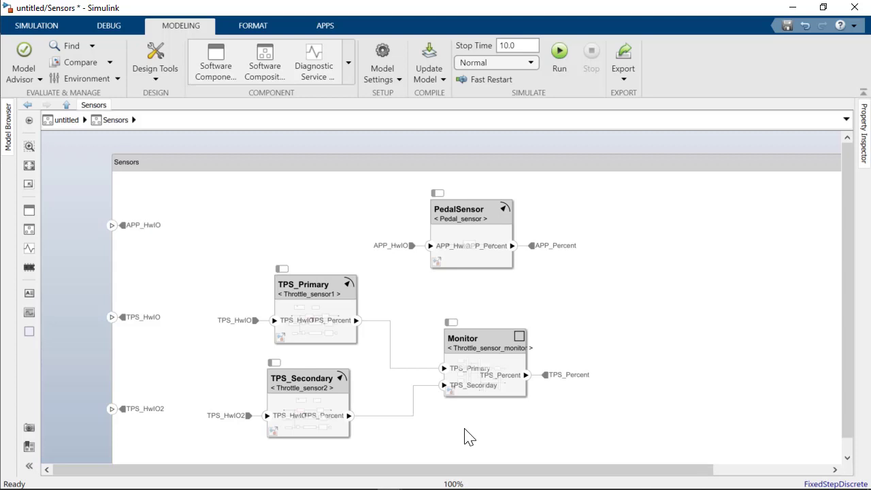
- Add the Actuator component beside Controller at the top level, then update the model
{"action": "left_click", "coordinate": [67, 120]}
{"action": "left_click", "coordinate": [216, 65]}
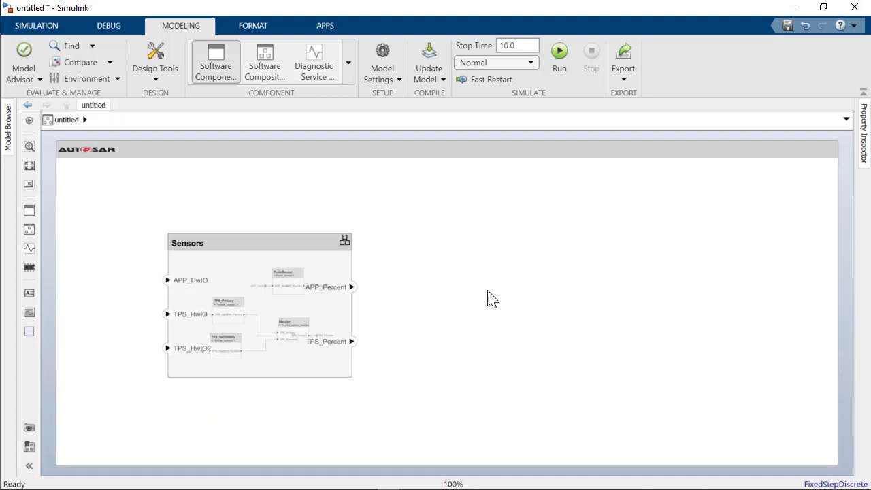
{"action": "left_click", "coordinate": [462, 286]}
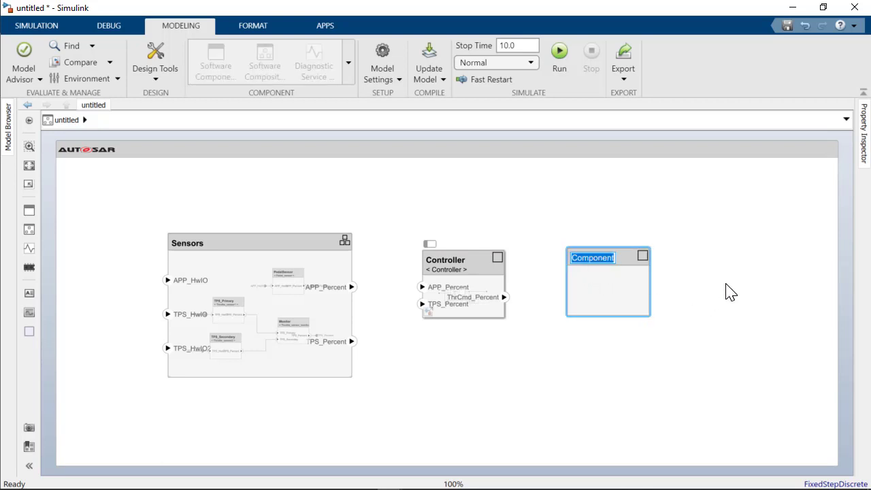
{"action": "type", "text": "Actuator"}
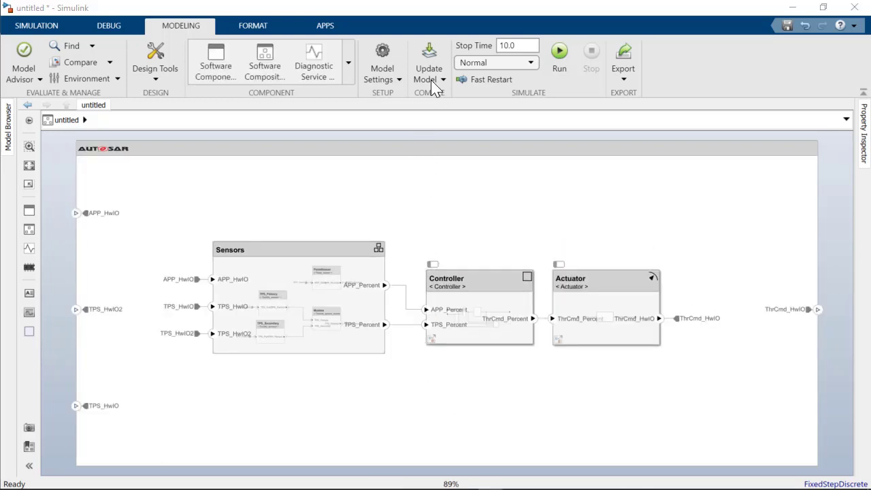
{"action": "left_click", "coordinate": [432, 87]}
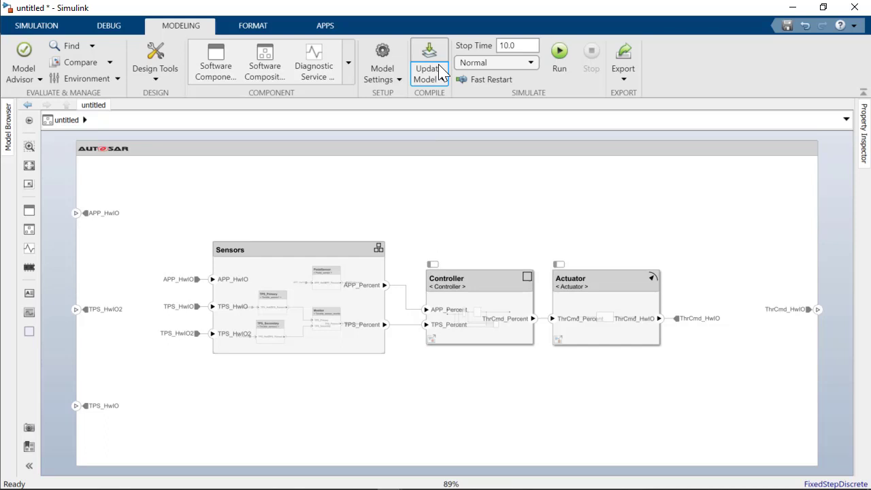
{"action": "left_click", "coordinate": [459, 113]}
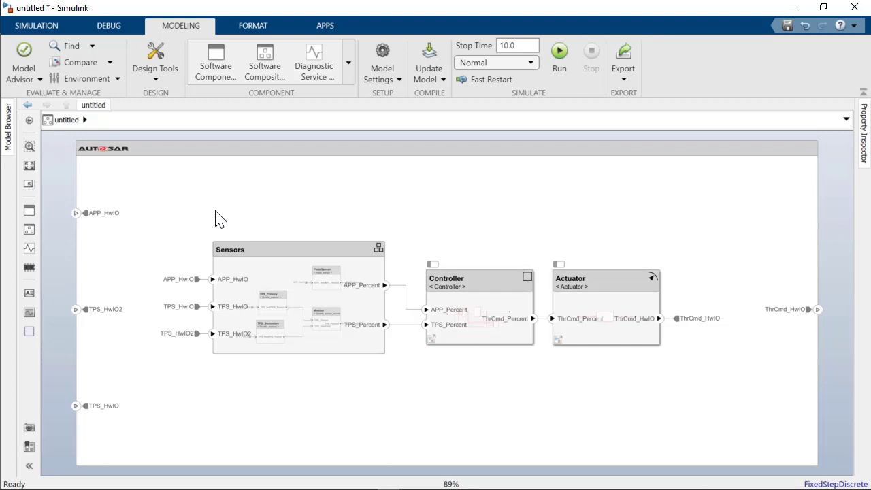
- Save the model as myTPC_Composition.slx in the Composition folder
{"action": "left_click", "coordinate": [37, 26]}
{"action": "left_click", "coordinate": [54, 65]}
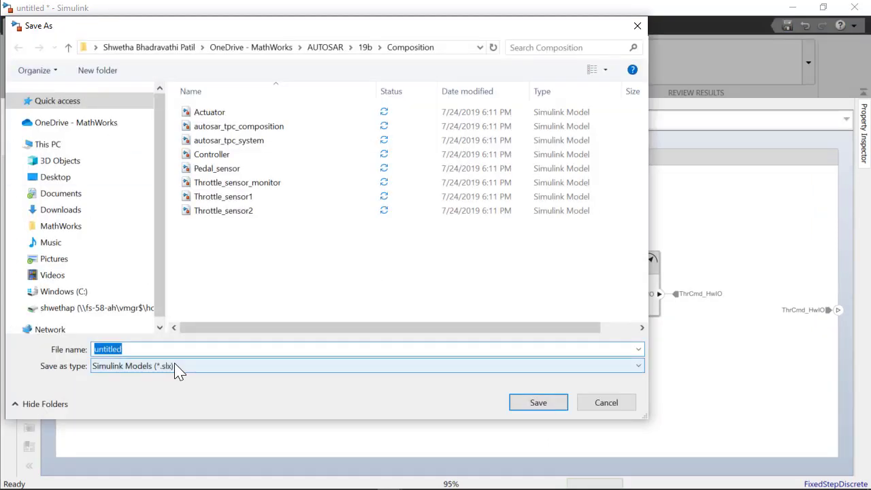
{"action": "type", "text": "myTPC"}
{"action": "type", "text": "_Composition"}
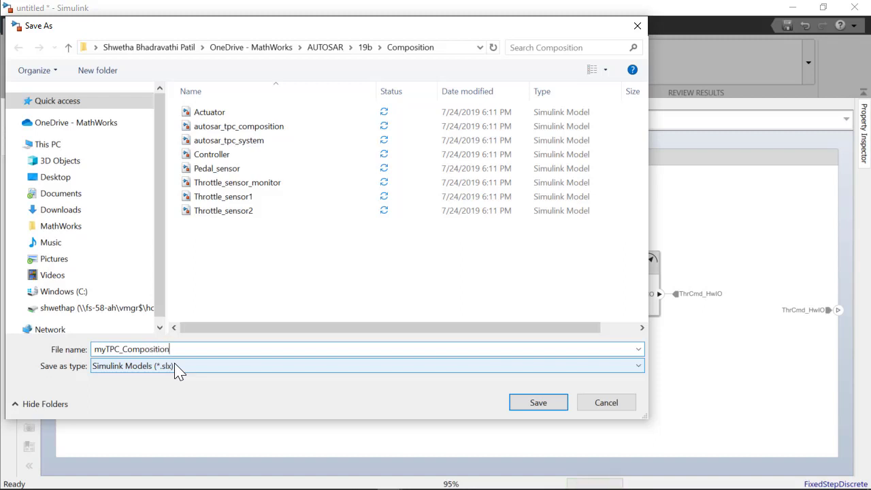
{"action": "type", "text": ".slx"}
{"action": "left_click", "coordinate": [544, 406]}
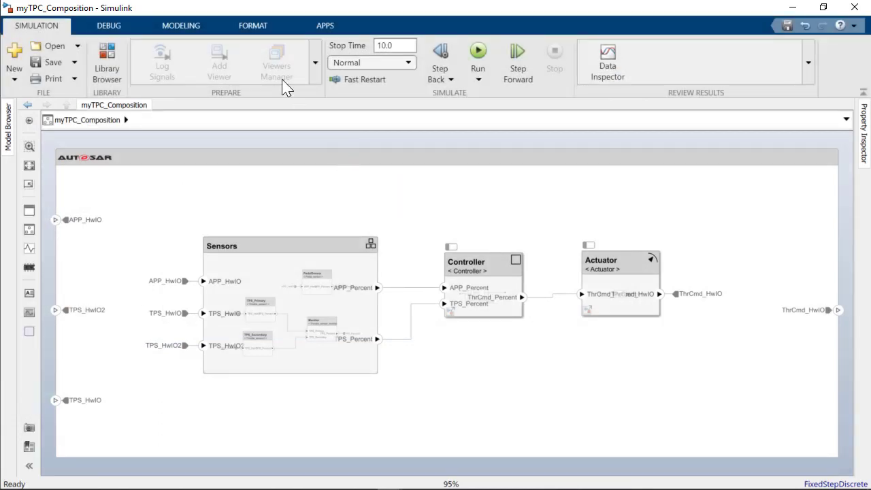
- Load TPC_Requirements and link requirement 4, Throttle Position Actuator SW-C, to the Actuator block
{"action": "left_click", "coordinate": [322, 23]}
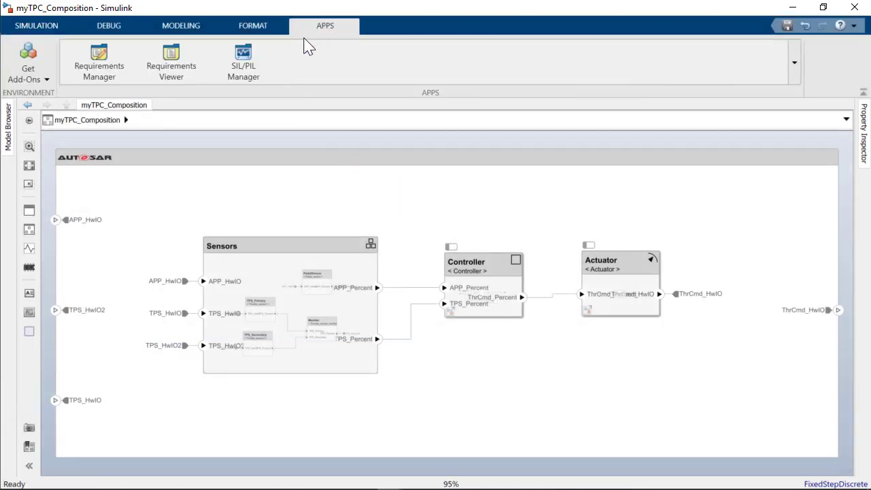
{"action": "left_click", "coordinate": [110, 68]}
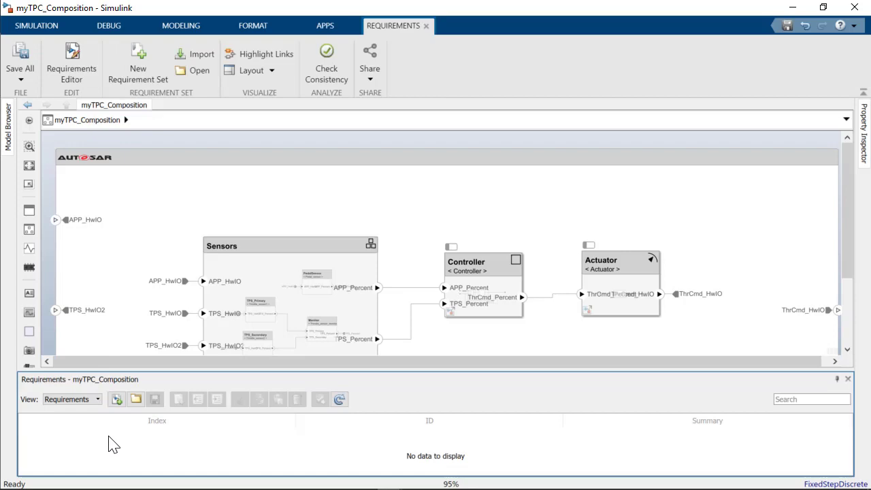
{"action": "left_click", "coordinate": [136, 399]}
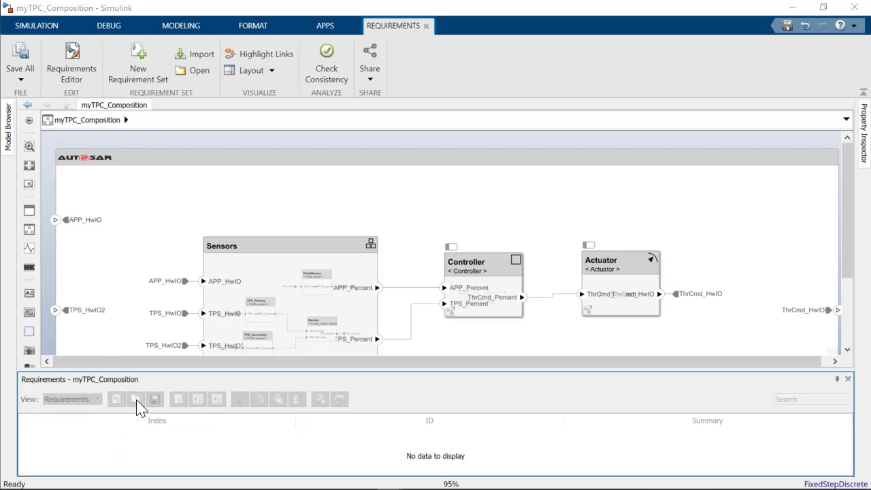
{"action": "double_click", "coordinate": [276, 115]}
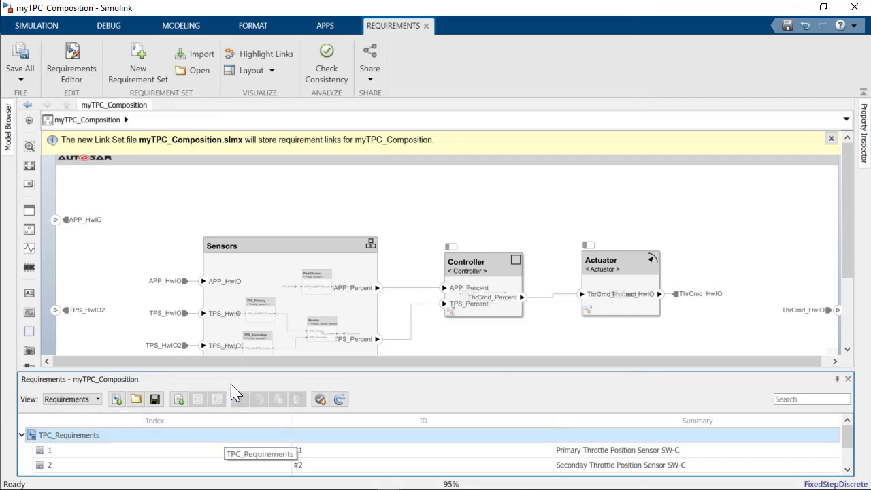
{"action": "left_click_drag", "start_coordinate": [234, 371], "coordinate": [263, 297]}
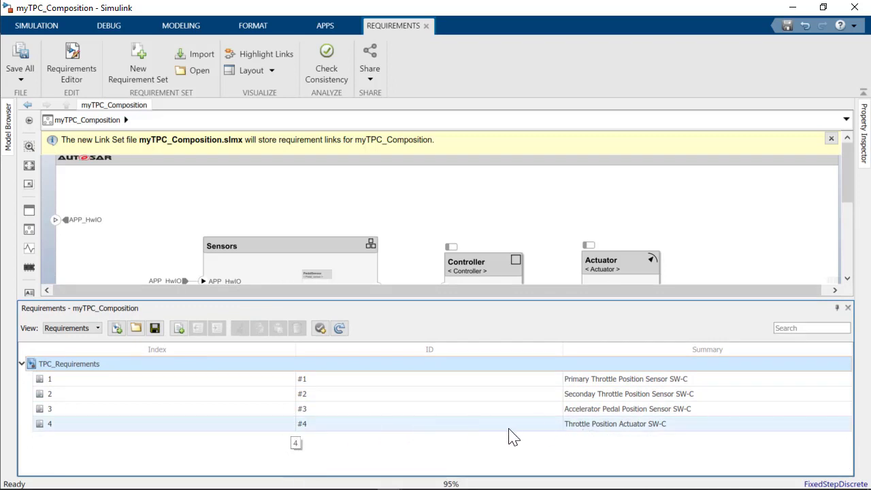
{"action": "left_click", "coordinate": [605, 454]}
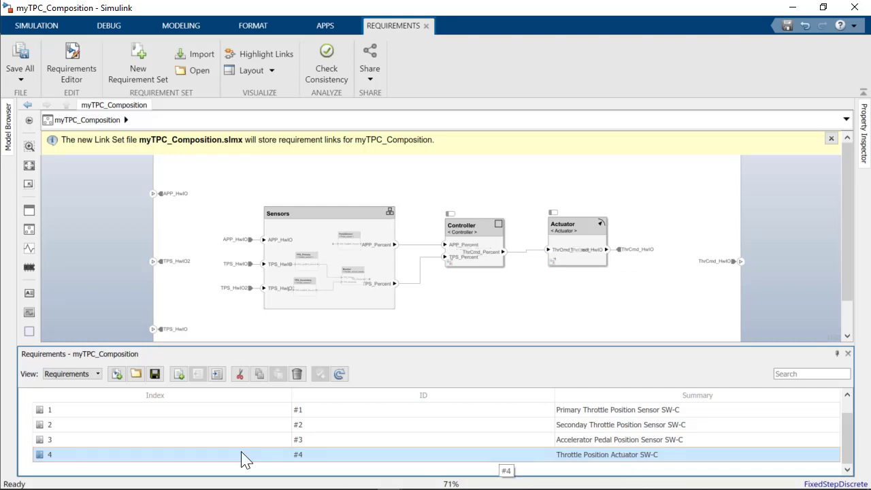
{"action": "left_click_drag", "start_coordinate": [44, 462], "coordinate": [575, 253]}
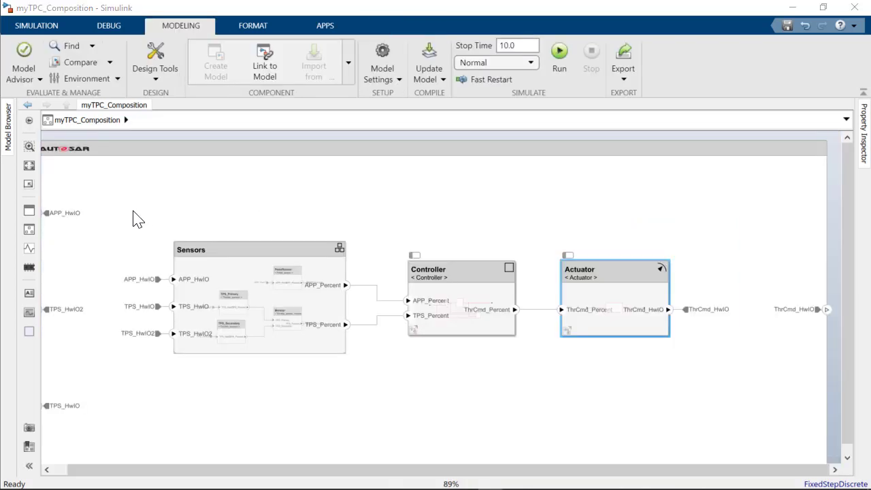
- Inside Sensors, turn on the Function Connectors information overlay
{"action": "double_click", "coordinate": [227, 303]}
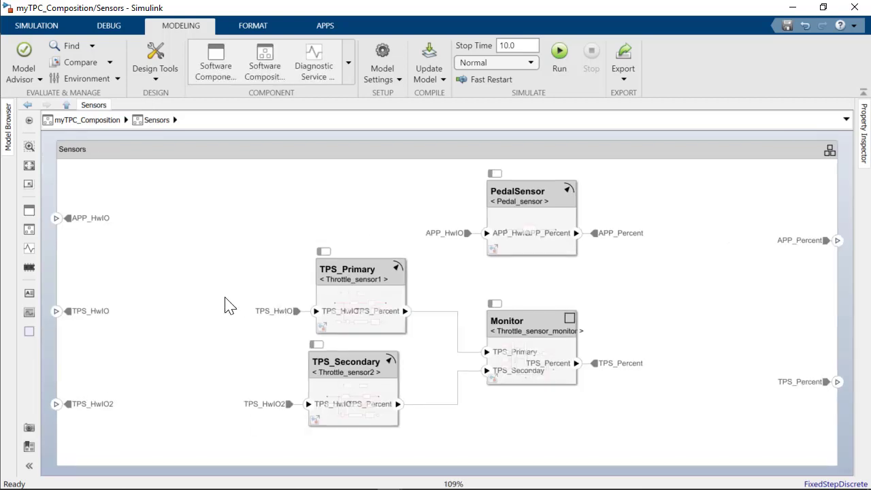
{"action": "left_click", "coordinate": [110, 25]}
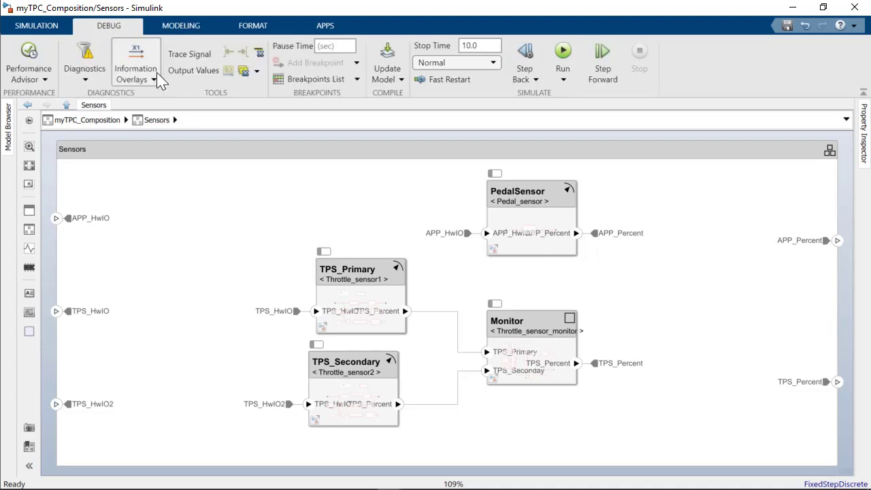
{"action": "left_click", "coordinate": [155, 85]}
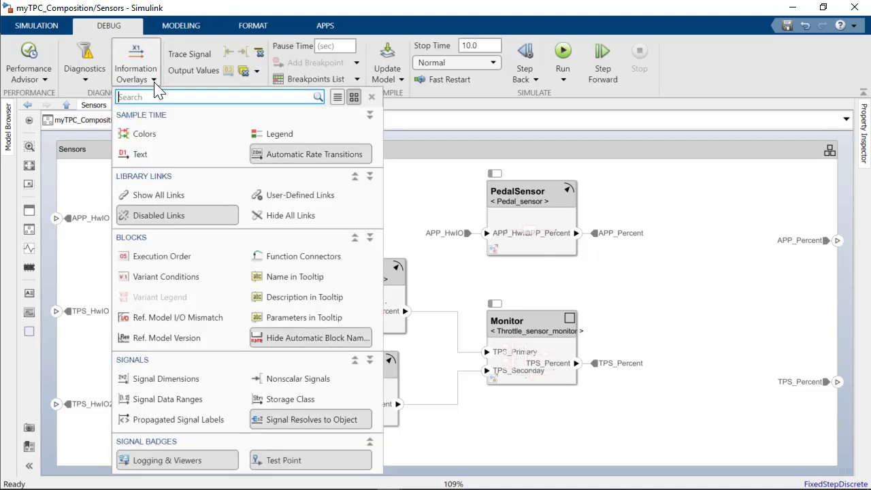
{"action": "left_click", "coordinate": [277, 255]}
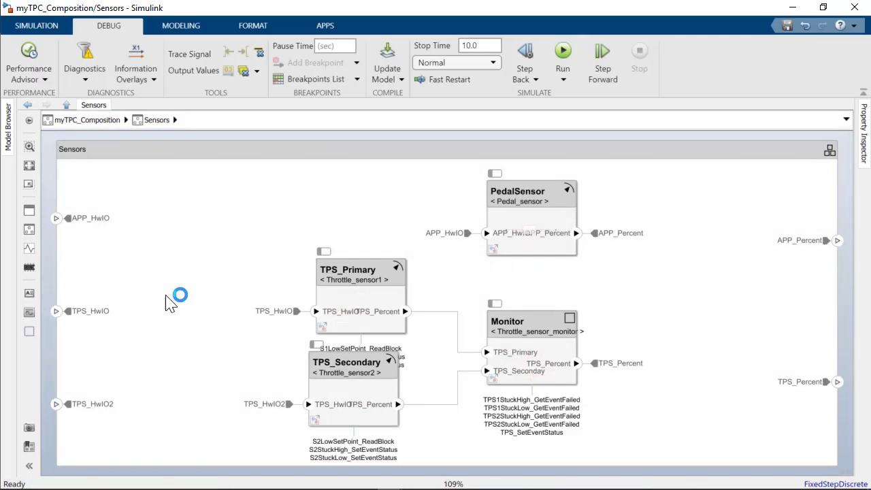
- Reposition TPS_Primary and TPS_Secondary, then go back to the myTPC_Composition top level
{"action": "left_click", "coordinate": [357, 291]}
{"action": "left_click_drag", "start_coordinate": [357, 291], "coordinate": [307, 255]}
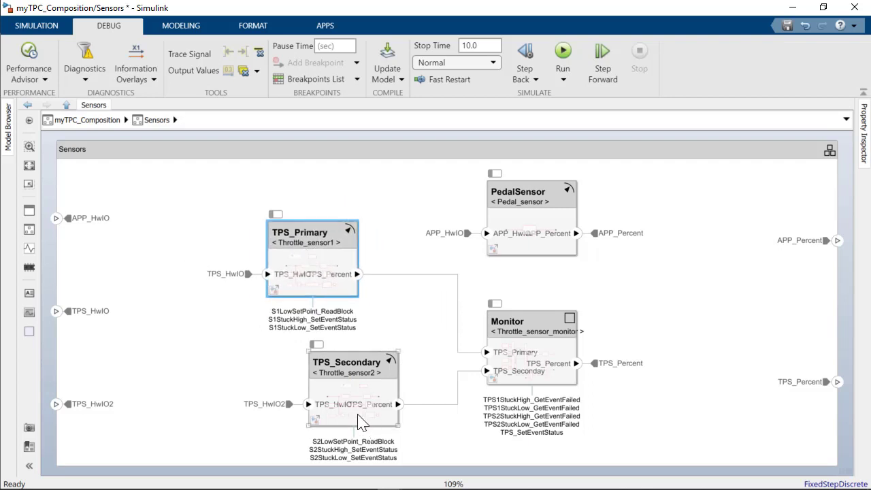
{"action": "left_click_drag", "start_coordinate": [347, 398], "coordinate": [308, 392]}
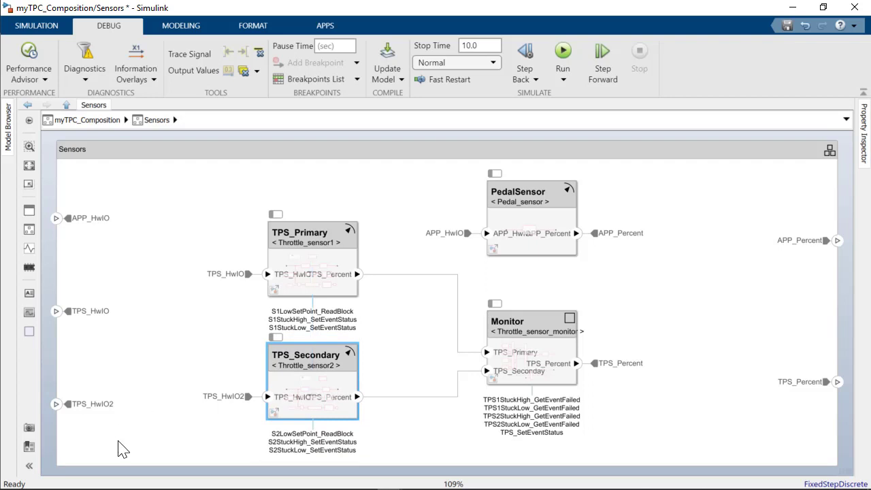
{"action": "left_click", "coordinate": [74, 122]}
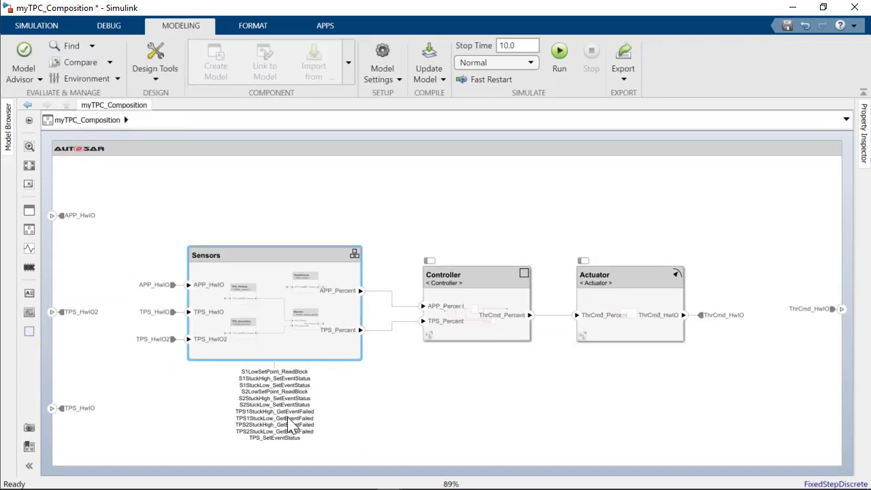
- Insert a Diagnostic Service (DEM) component below the components
{"action": "left_click", "coordinate": [380, 204]}
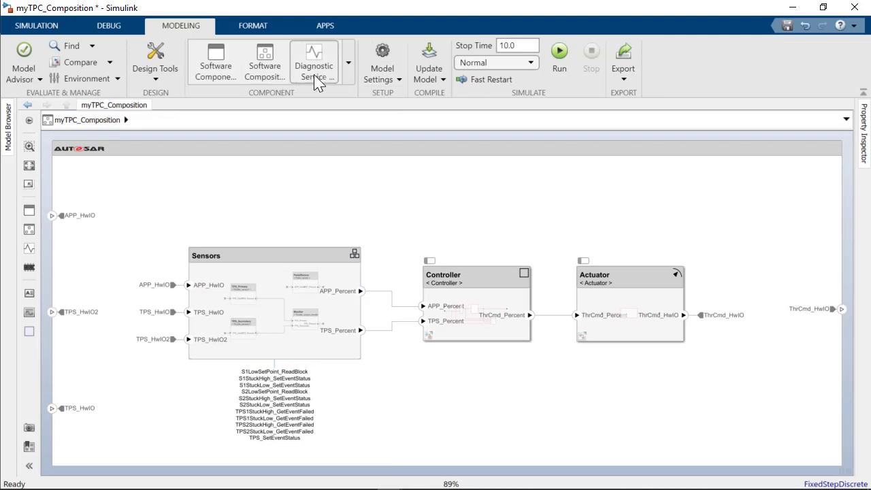
{"action": "left_click", "coordinate": [316, 79]}
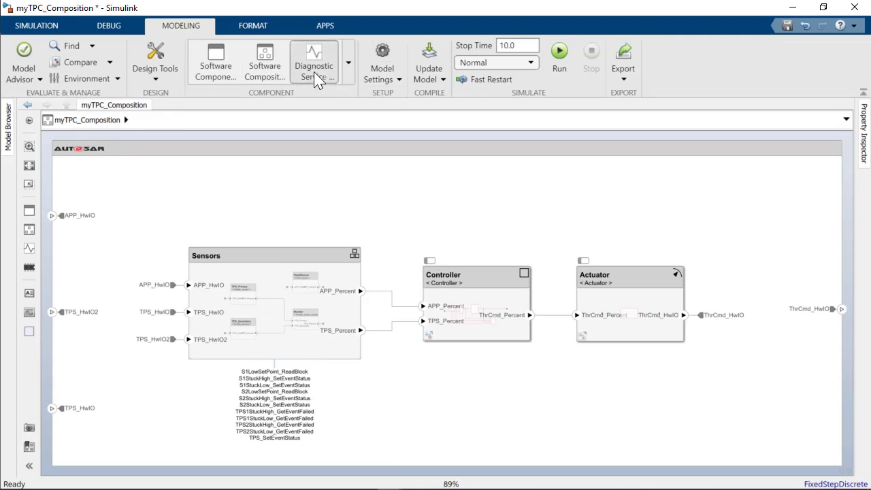
{"action": "left_click", "coordinate": [398, 414]}
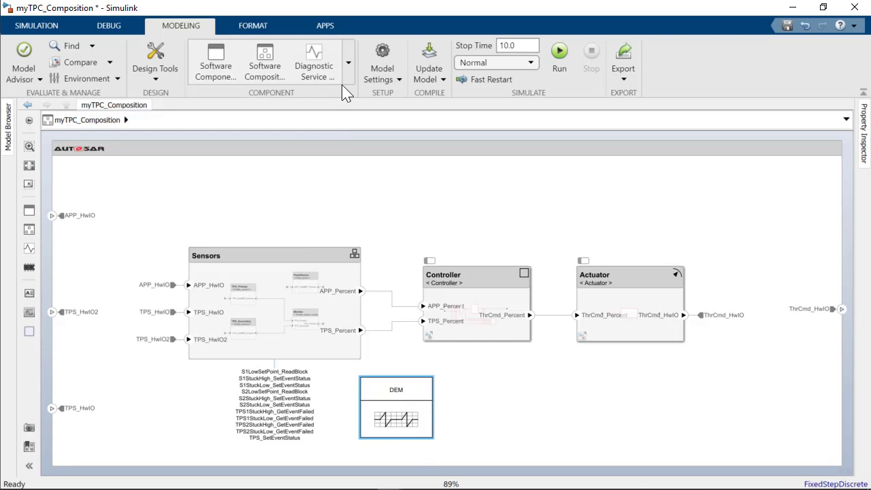
- Insert an NVRAM Service (NvM) component beside the DEM block
{"action": "left_click", "coordinate": [348, 61]}
{"action": "left_click", "coordinate": [212, 144]}
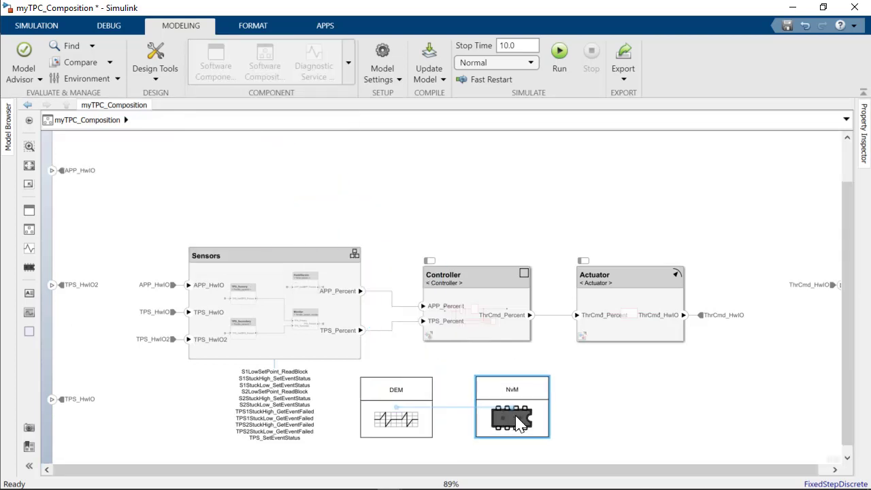
{"action": "left_click", "coordinate": [544, 449]}
- Update the model and number the DEM client port IDs 1 to 5 in its RTE table
{"action": "left_click", "coordinate": [428, 78]}
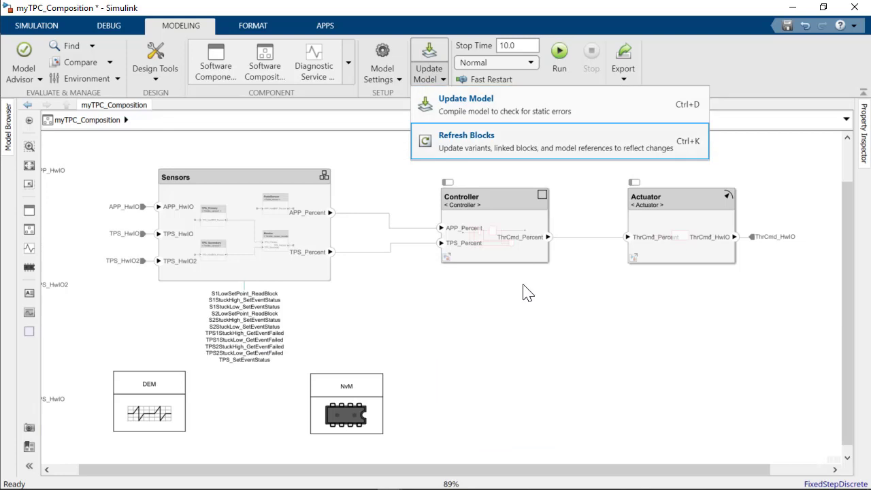
{"action": "left_click", "coordinate": [484, 110]}
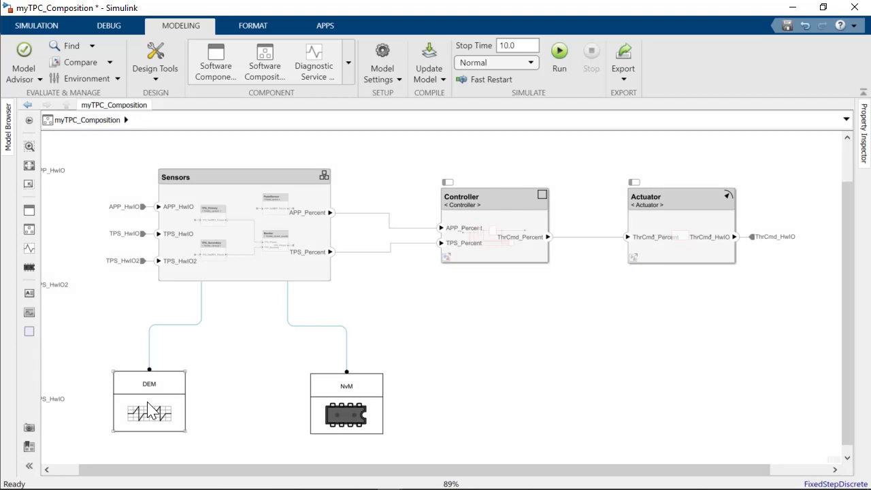
{"action": "double_click", "coordinate": [149, 411]}
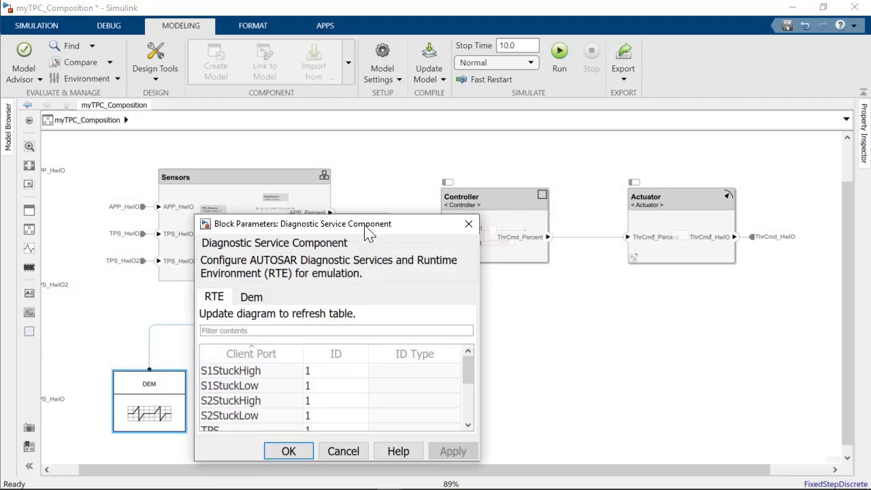
{"action": "left_click_drag", "start_coordinate": [370, 225], "coordinate": [413, 55]}
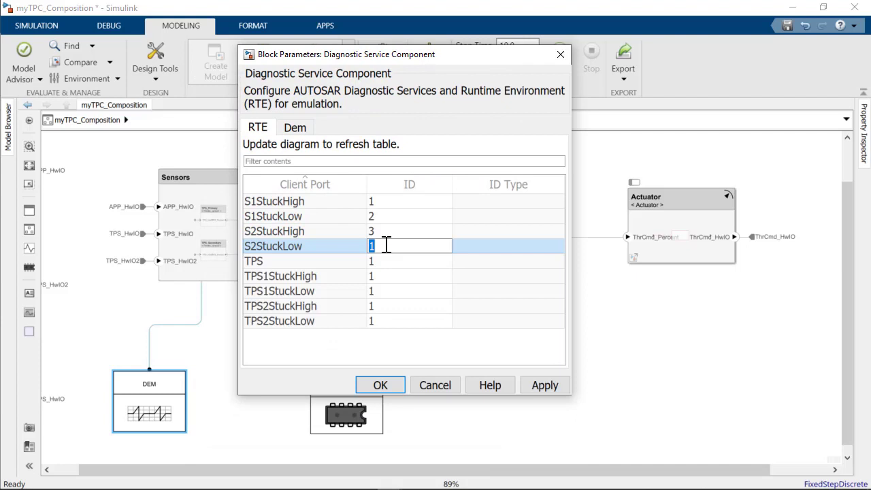
{"action": "type", "text": "4"}
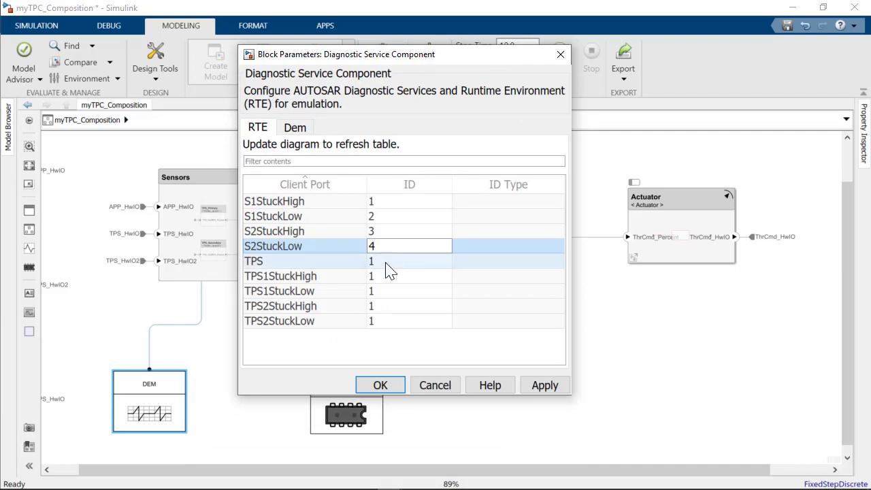
{"action": "left_click", "coordinate": [386, 262]}
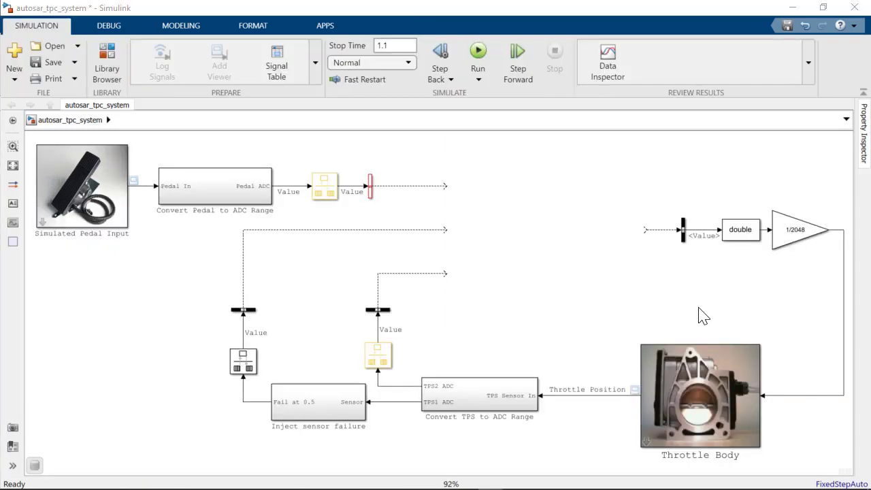
- Insert a Model block into the autosar_tpc_system harness by searching 'model'
{"action": "double_click", "coordinate": [527, 233]}
{"action": "type", "text": "model"}
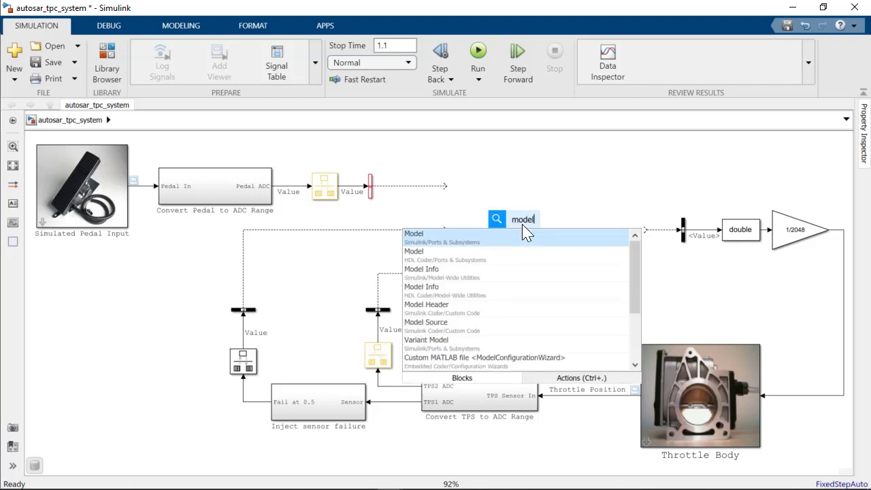
{"action": "key", "text": "Return"}
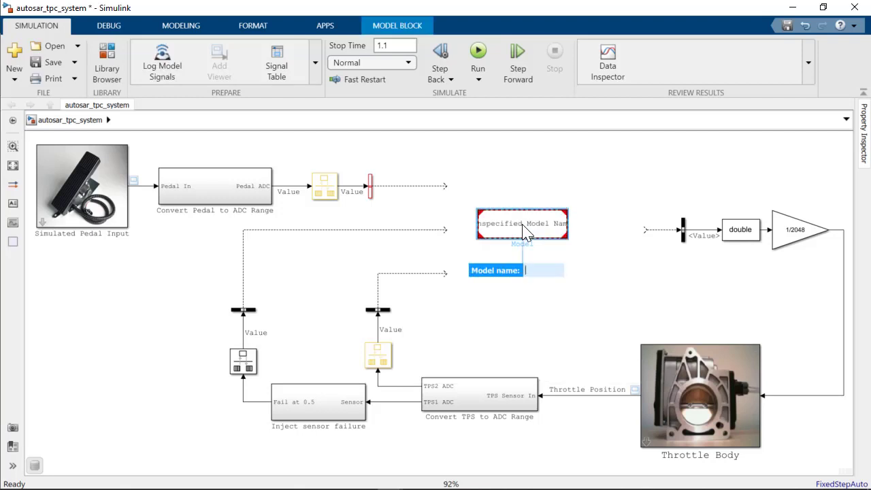
- Reference myTPC_Composition.slx in the Model block, enlarge it, and wire ThrCmd_HwIO to the throttle signal
{"action": "double_click", "coordinate": [527, 235]}
{"action": "left_click", "coordinate": [372, 201]}
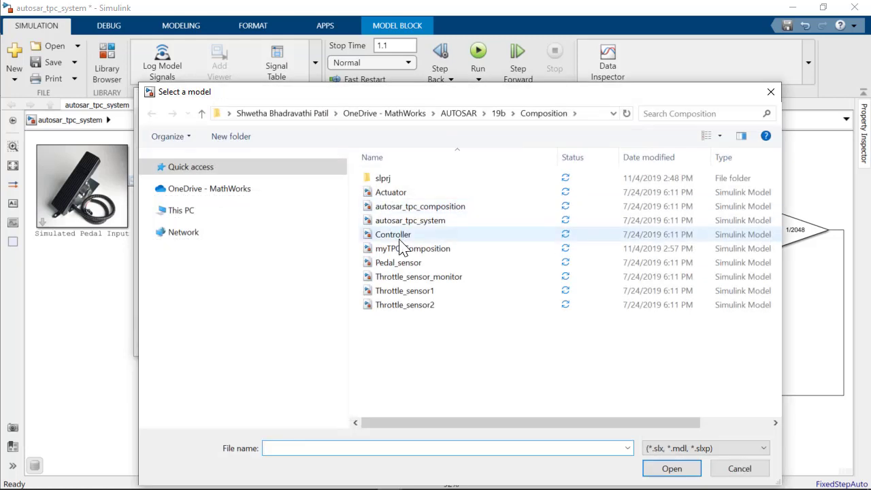
{"action": "left_click", "coordinate": [402, 248]}
{"action": "double_click", "coordinate": [401, 248]}
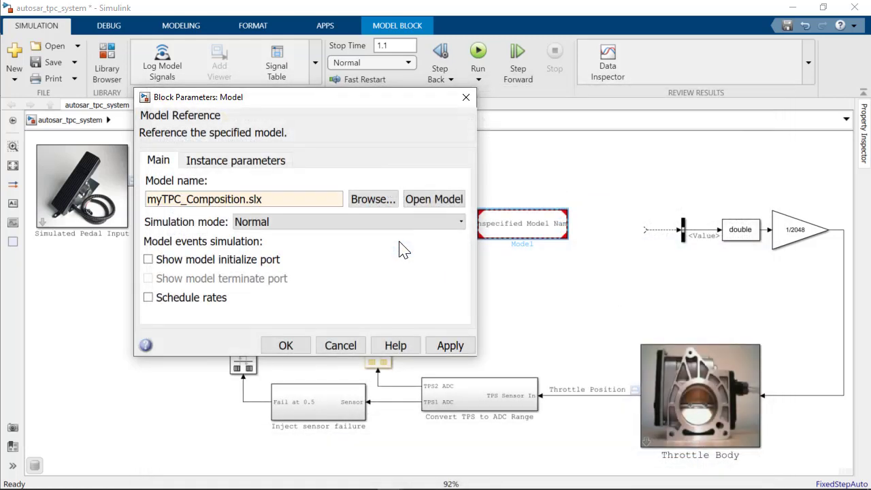
{"action": "left_click", "coordinate": [291, 345]}
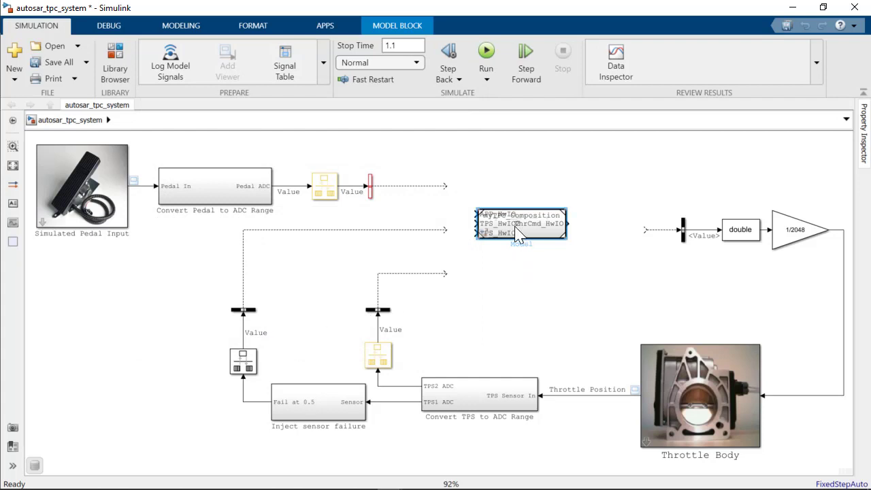
{"action": "left_click_drag", "start_coordinate": [567, 240], "coordinate": [612, 272]}
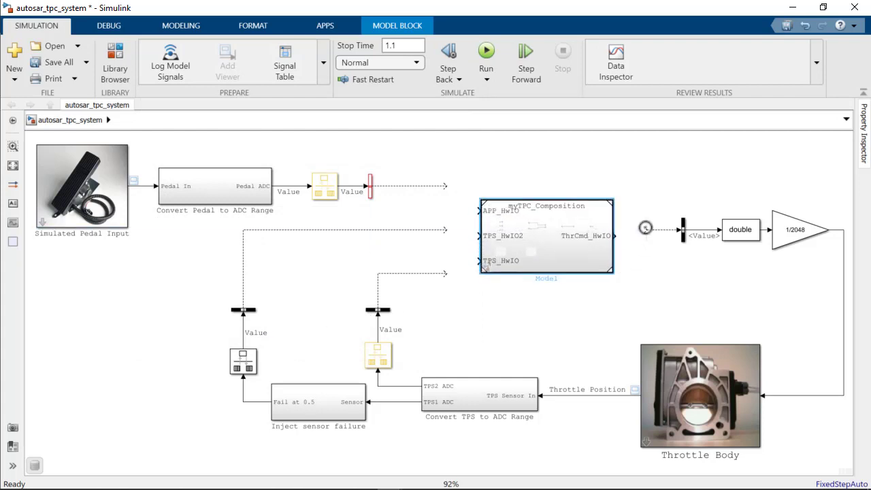
{"action": "left_click_drag", "start_coordinate": [644, 229], "coordinate": [616, 238]}
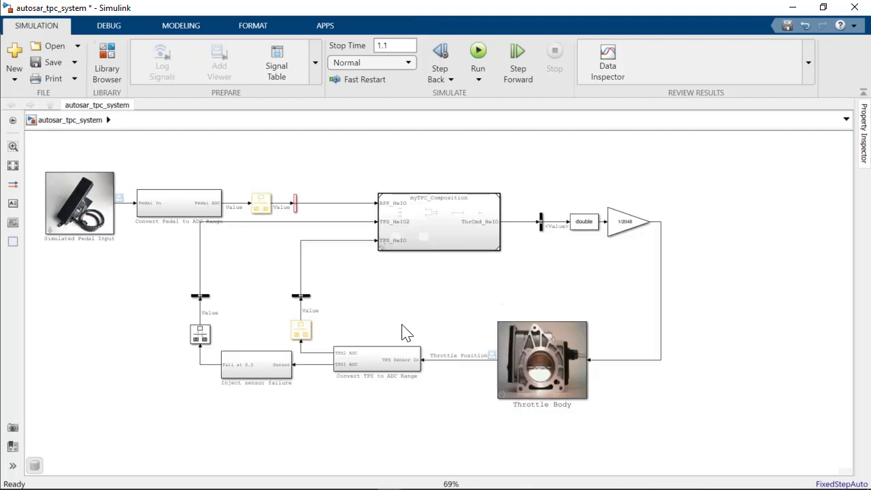
- Turn on Schedule rates for the myTPC_Composition block, using the Schedule Editor
{"action": "left_click", "coordinate": [401, 231]}
{"action": "left_click", "coordinate": [395, 25]}
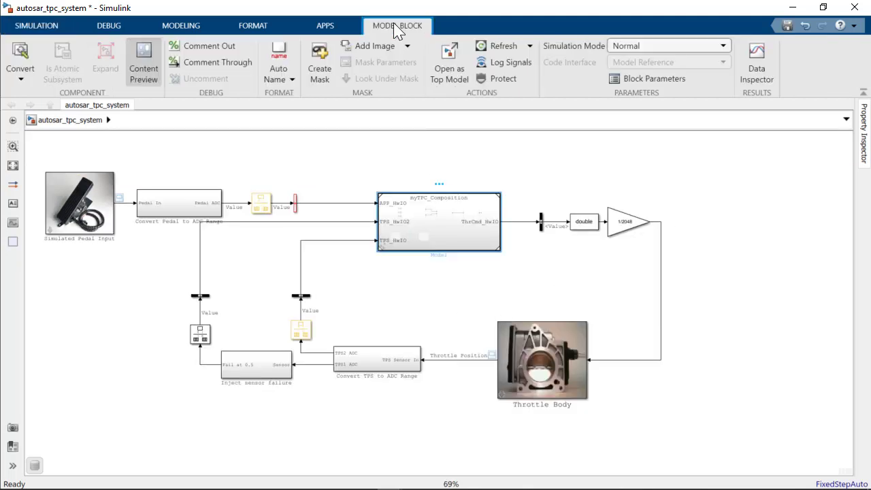
{"action": "left_click", "coordinate": [648, 80]}
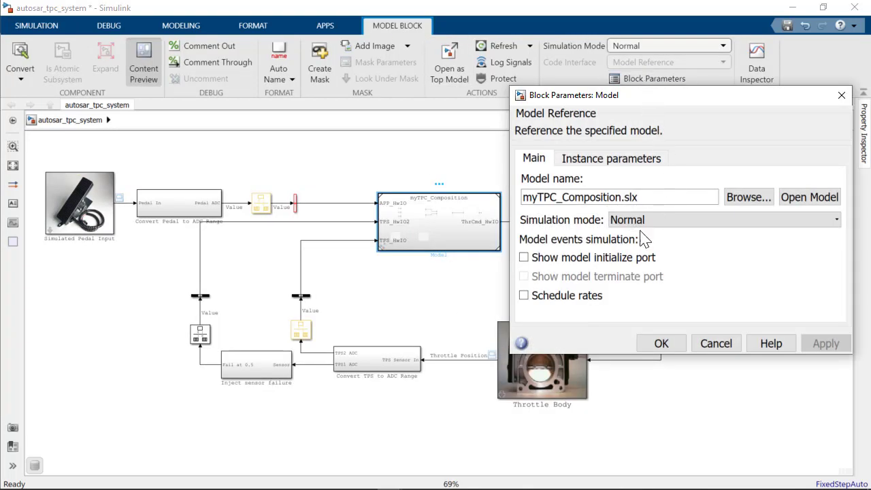
{"action": "left_click", "coordinate": [528, 297]}
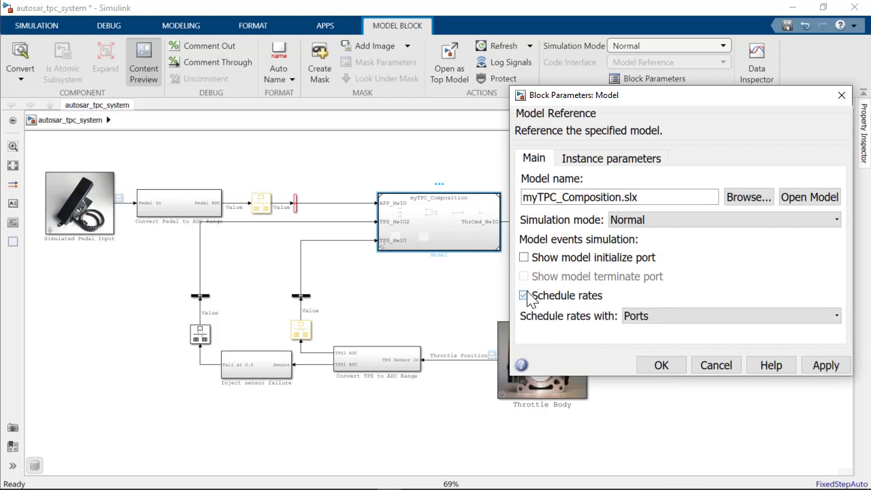
{"action": "left_click", "coordinate": [645, 316]}
{"action": "left_click", "coordinate": [652, 345]}
{"action": "left_click", "coordinate": [660, 365]}
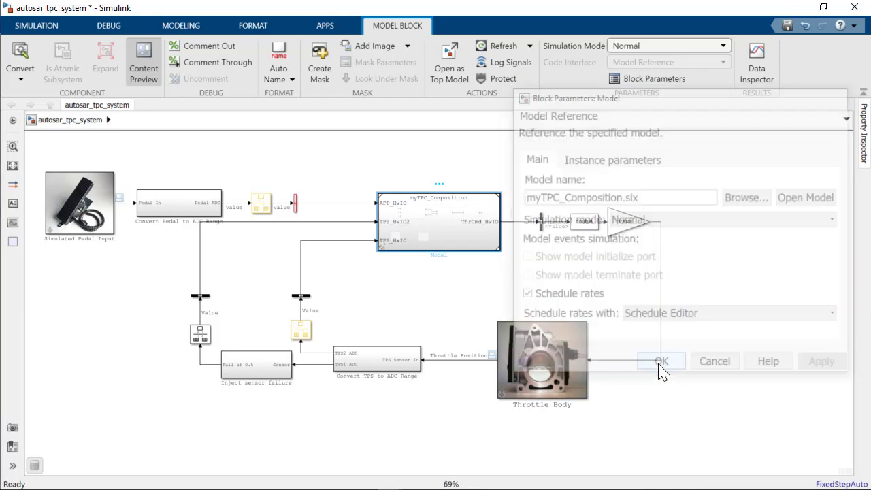
- In the Schedule Editor, move Controller to order 4 and Actuator to order 6
{"action": "left_click", "coordinate": [382, 189]}
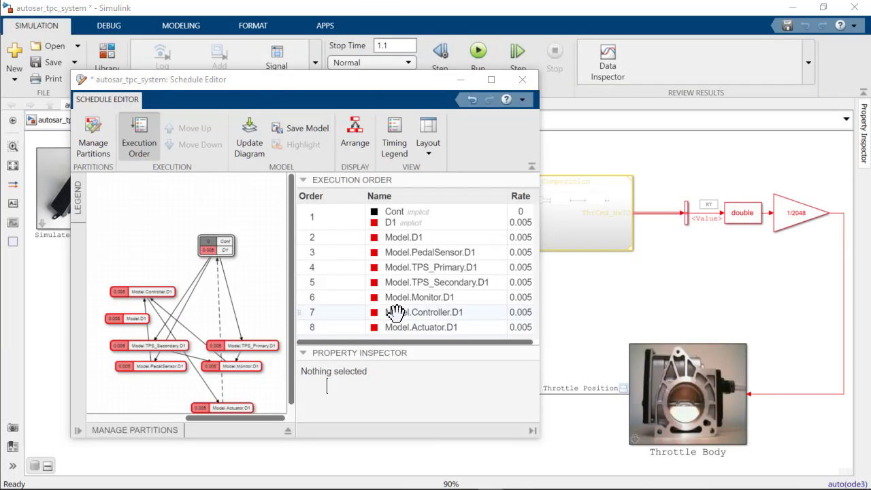
{"action": "left_click_drag", "start_coordinate": [393, 312], "coordinate": [400, 272]}
{"action": "left_click_drag", "start_coordinate": [399, 328], "coordinate": [401, 300]}
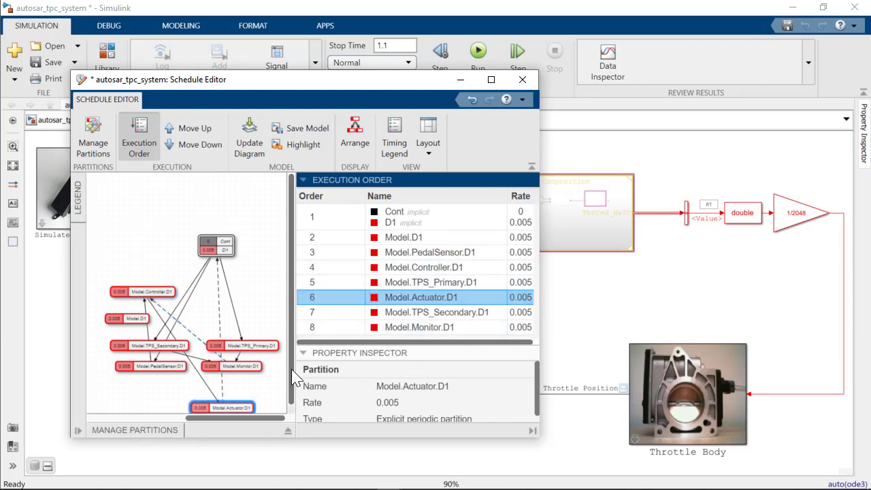
{"action": "left_click", "coordinate": [522, 81]}
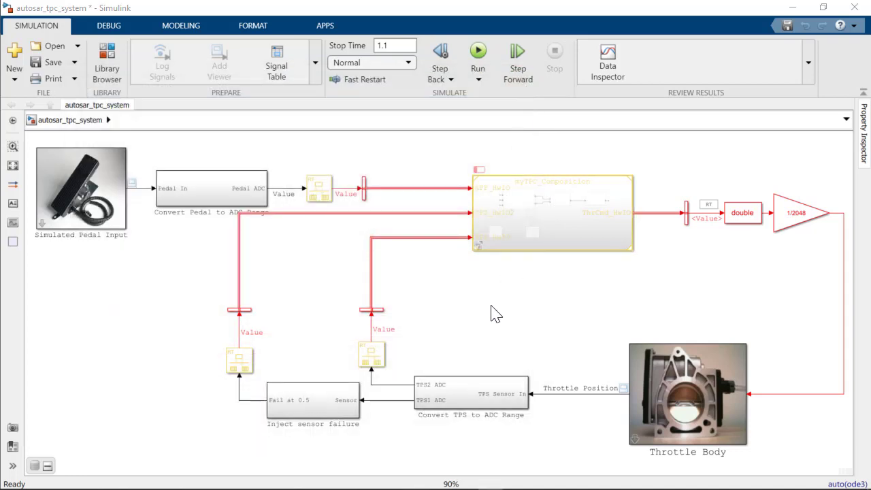
- Run autosar_tpc_system and check the Throttle Position scope against the 0.6 pedal step
{"action": "left_click", "coordinate": [477, 53]}
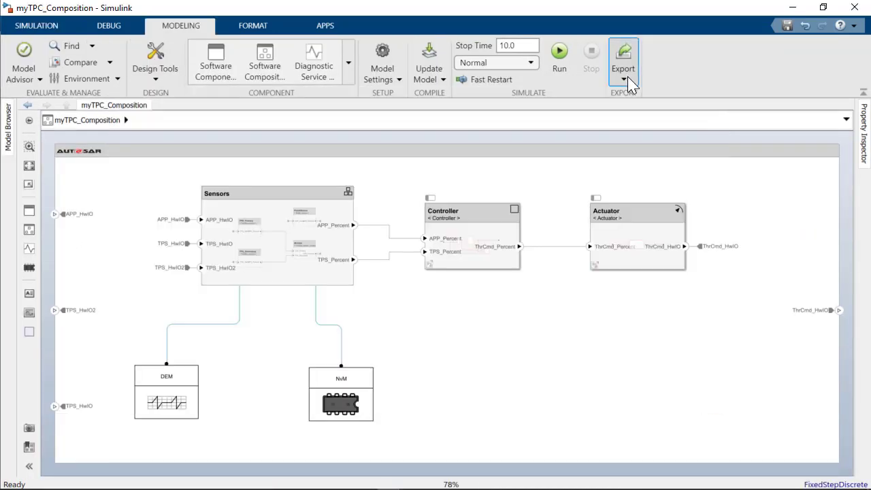
- Export the composition's code and ARXML as a zip package into the Composition folder
{"action": "left_click", "coordinate": [624, 80]}
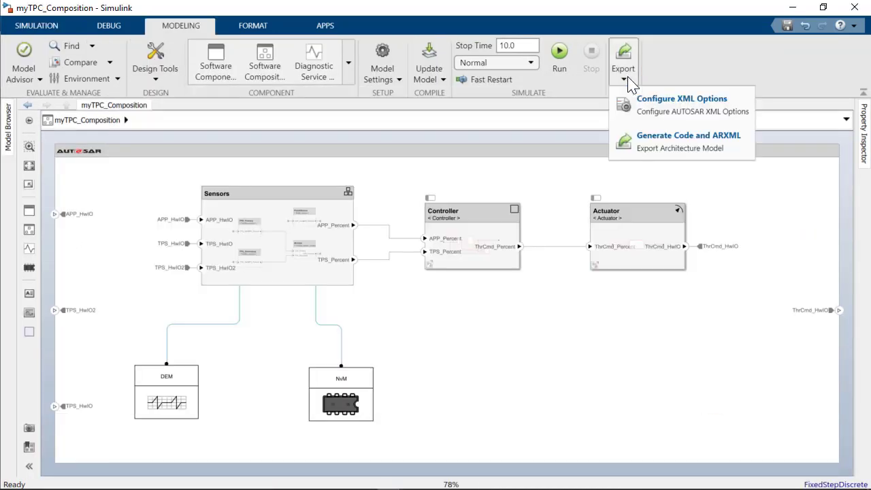
{"action": "left_click", "coordinate": [655, 149]}
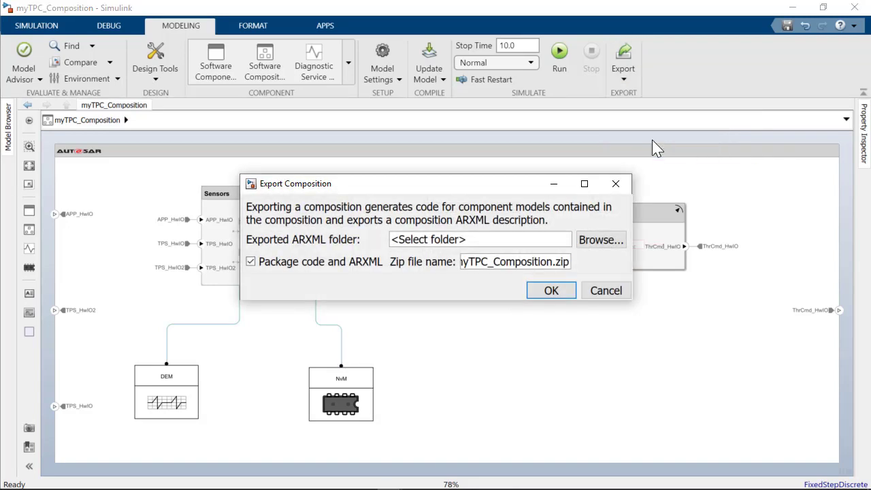
{"action": "left_click", "coordinate": [600, 240]}
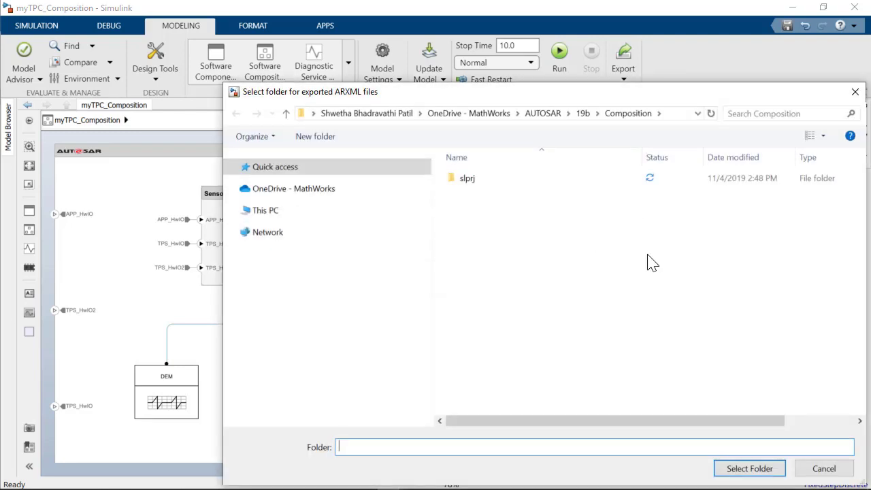
{"action": "left_click", "coordinate": [755, 468]}
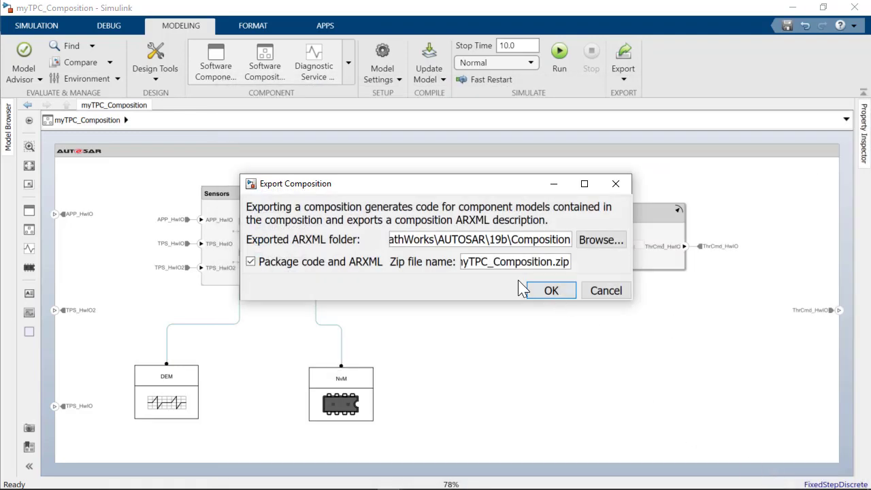
{"action": "left_click", "coordinate": [536, 298]}
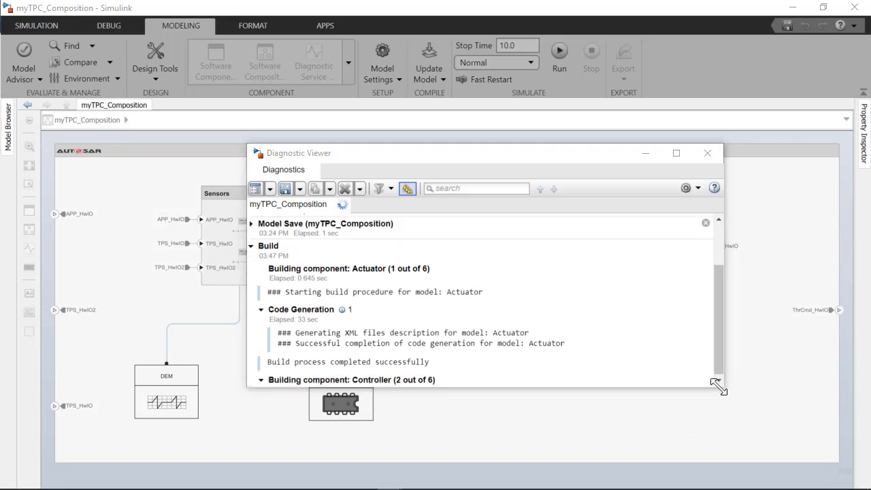
- Enlarge the Diagnostic Viewer to follow the six-component build until myTPC_Composition.zip appears
{"action": "left_click_drag", "start_coordinate": [719, 386], "coordinate": [738, 446]}
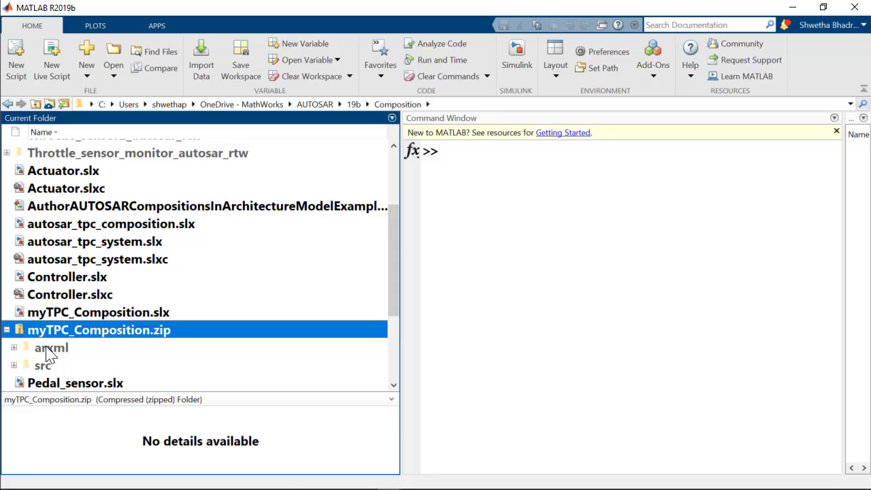
- Open myTPC_Composition_composition.arxml from the zip's arxml folder and scroll through its ports
{"action": "left_click", "coordinate": [48, 351]}
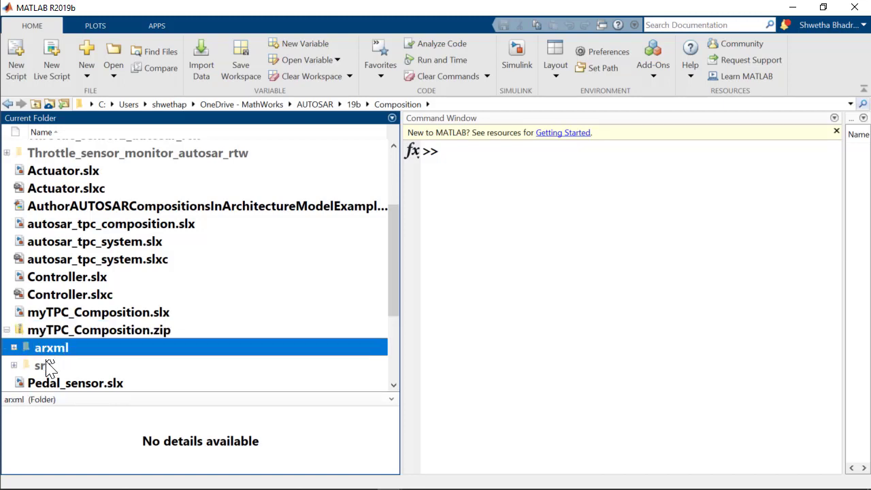
{"action": "left_click", "coordinate": [45, 365]}
{"action": "left_click", "coordinate": [14, 347]}
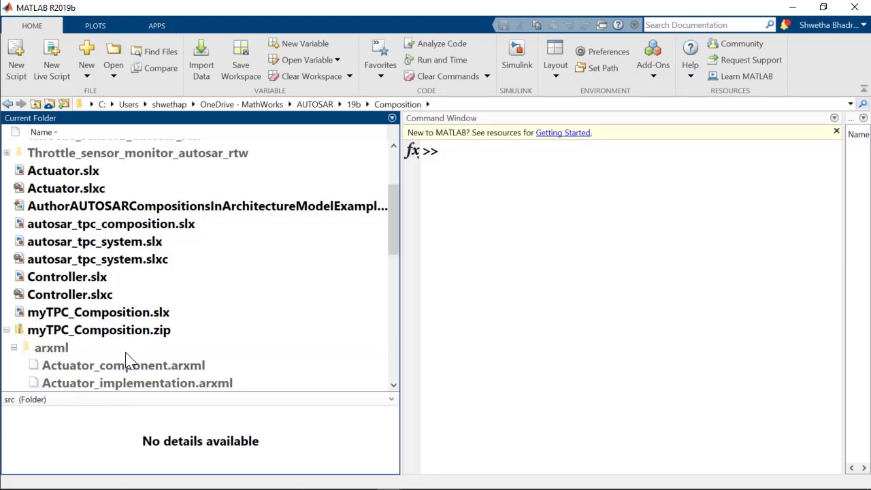
{"action": "scroll", "coordinate": [131, 360], "scroll_direction": "down", "scroll_amount": 2}
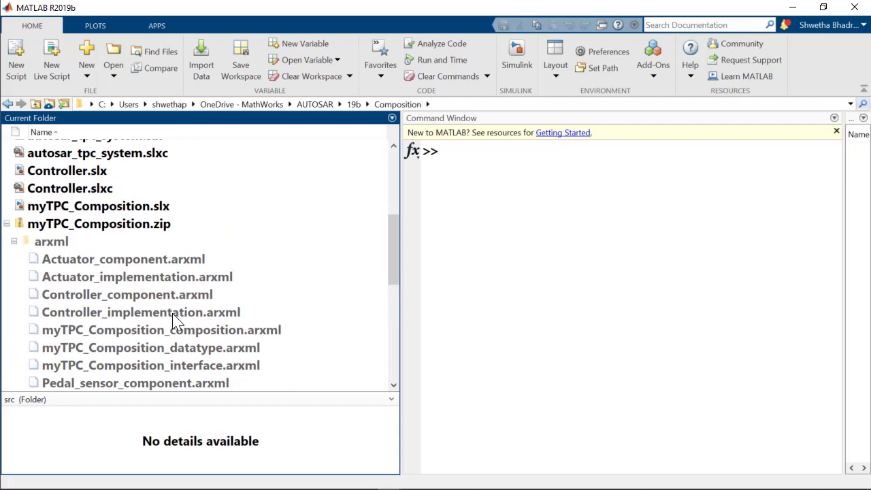
{"action": "scroll", "coordinate": [174, 313], "scroll_direction": "down", "scroll_amount": 1}
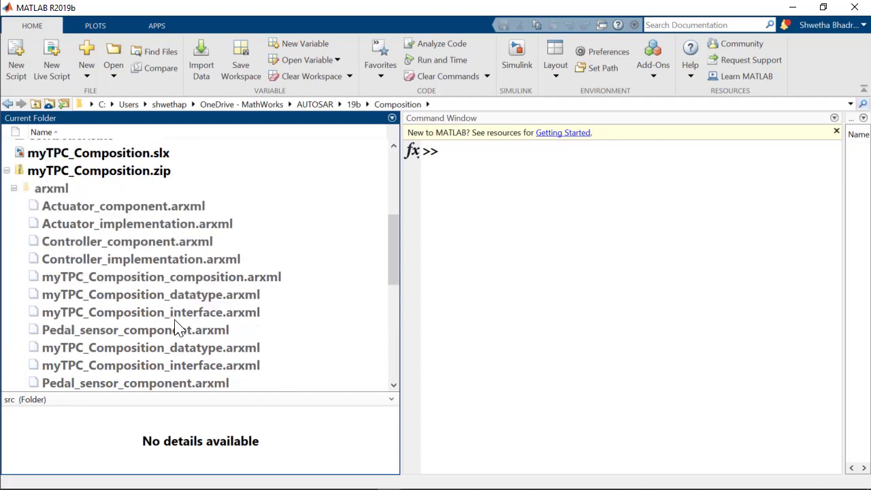
{"action": "double_click", "coordinate": [175, 280]}
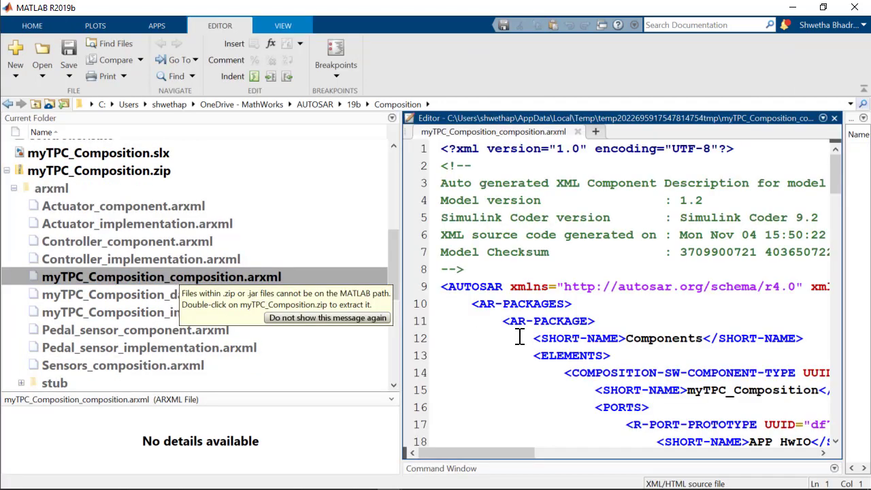
{"action": "scroll", "coordinate": [462, 389], "scroll_direction": "down", "scroll_amount": 3}
{"action": "scroll", "coordinate": [463, 389], "scroll_direction": "down", "scroll_amount": 3}
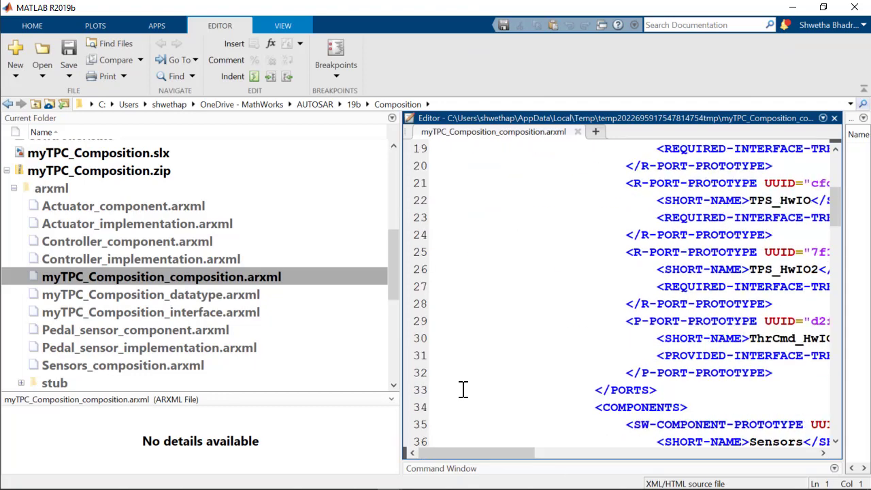
{"action": "scroll", "coordinate": [233, 366], "scroll_direction": "down", "scroll_amount": 3}
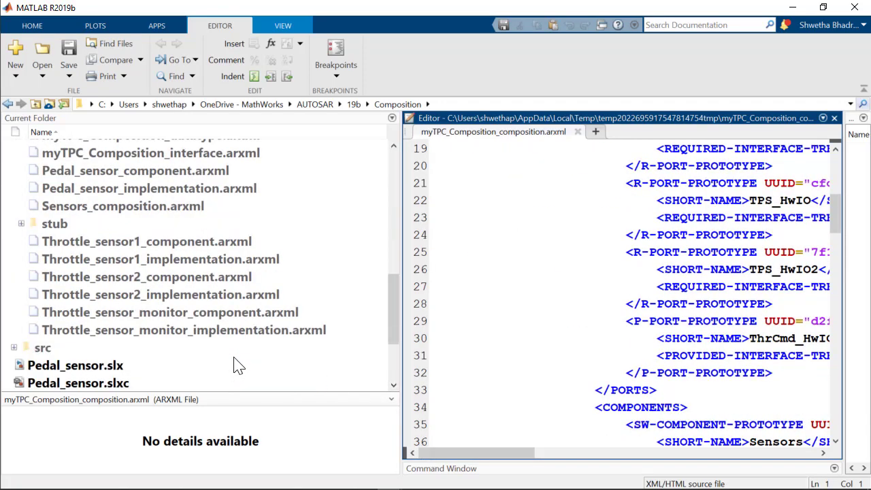
{"action": "left_click", "coordinate": [225, 332]}
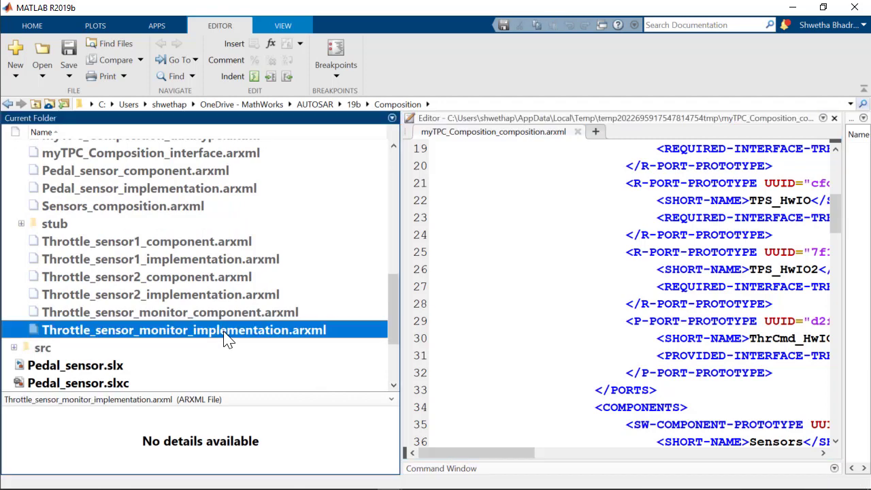
- Open Actuator.c from src > Composition > Actuator_autosar_rtw and scroll through its step and initialize functions
{"action": "left_click", "coordinate": [16, 349]}
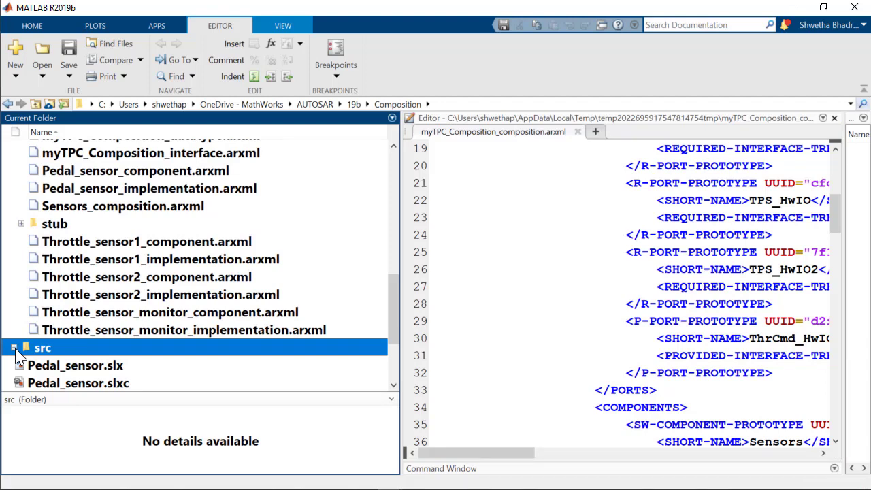
{"action": "left_click", "coordinate": [14, 347]}
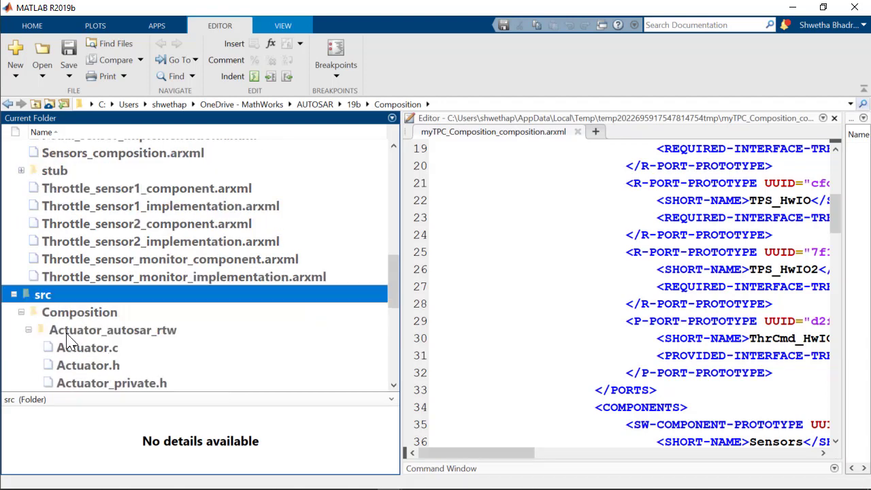
{"action": "left_click", "coordinate": [68, 333]}
{"action": "scroll", "coordinate": [102, 306], "scroll_direction": "down", "scroll_amount": 1}
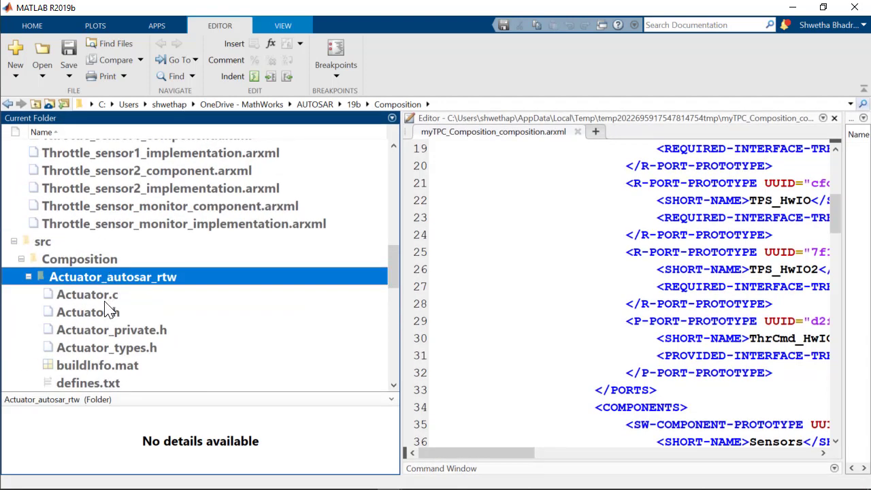
{"action": "double_click", "coordinate": [87, 295]}
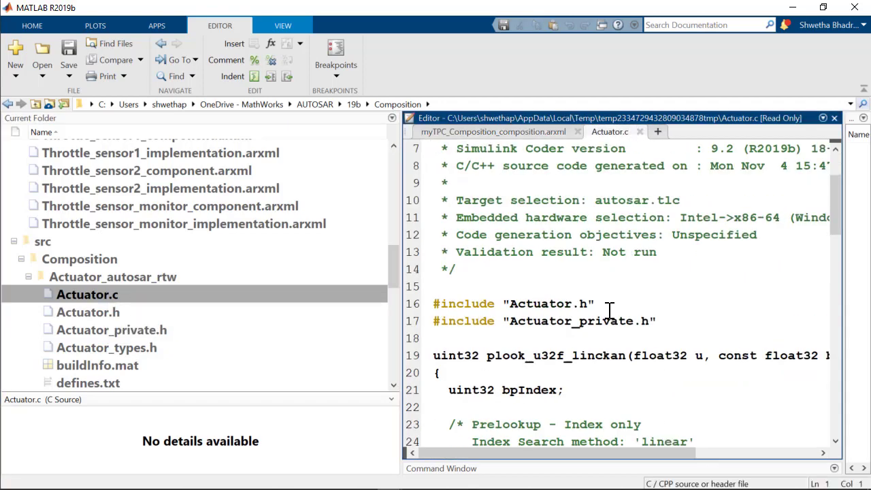
{"action": "scroll", "coordinate": [609, 310], "scroll_direction": "down", "scroll_amount": 14}
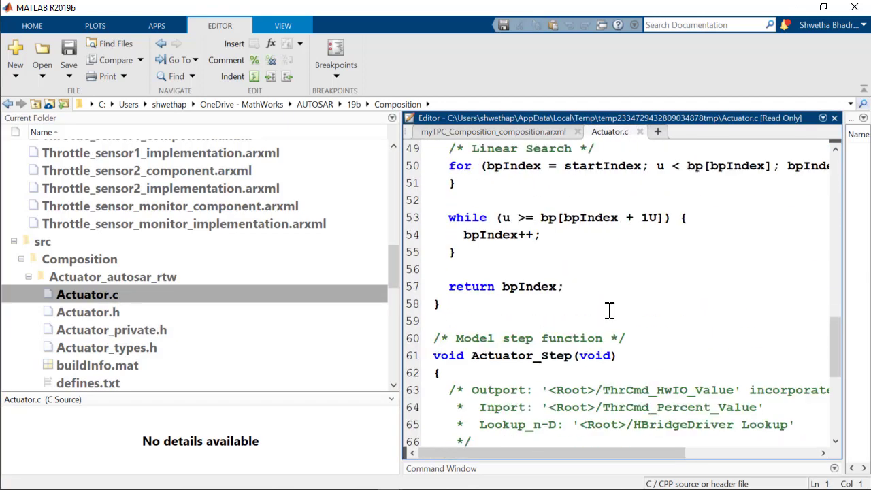
{"action": "scroll", "coordinate": [609, 310], "scroll_direction": "down", "scroll_amount": 6}
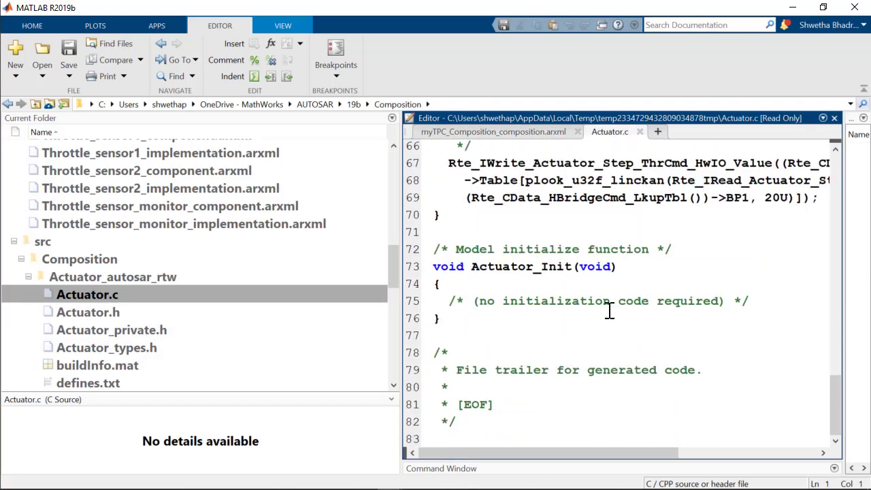
{"action": "scroll", "coordinate": [226, 359], "scroll_direction": "down", "scroll_amount": 3}
{"action": "scroll", "coordinate": [226, 359], "scroll_direction": "down", "scroll_amount": 2}
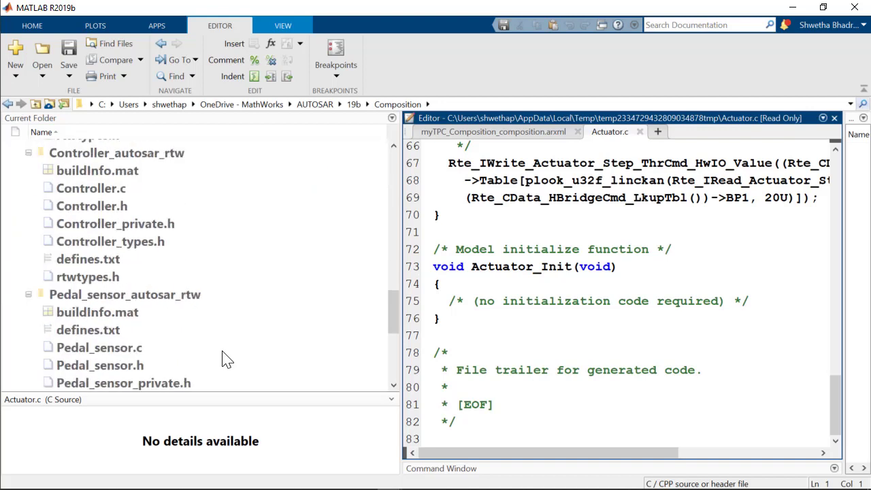
{"action": "scroll", "coordinate": [227, 359], "scroll_direction": "down", "scroll_amount": 1}
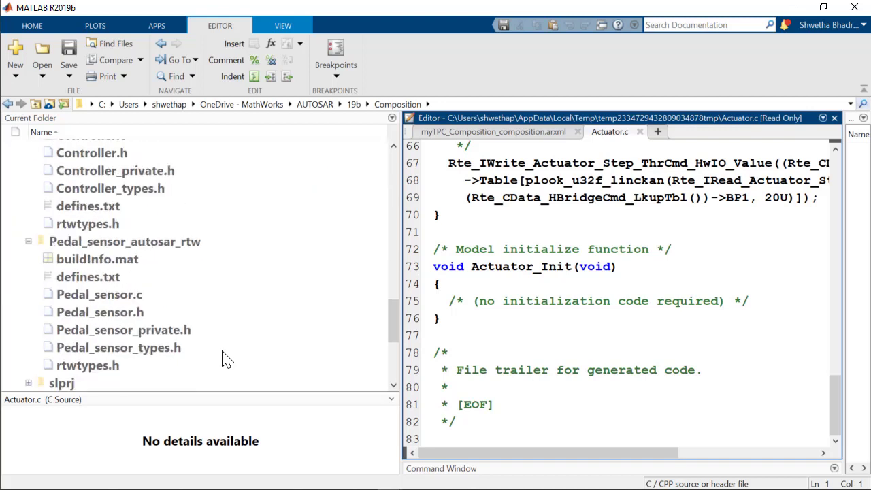